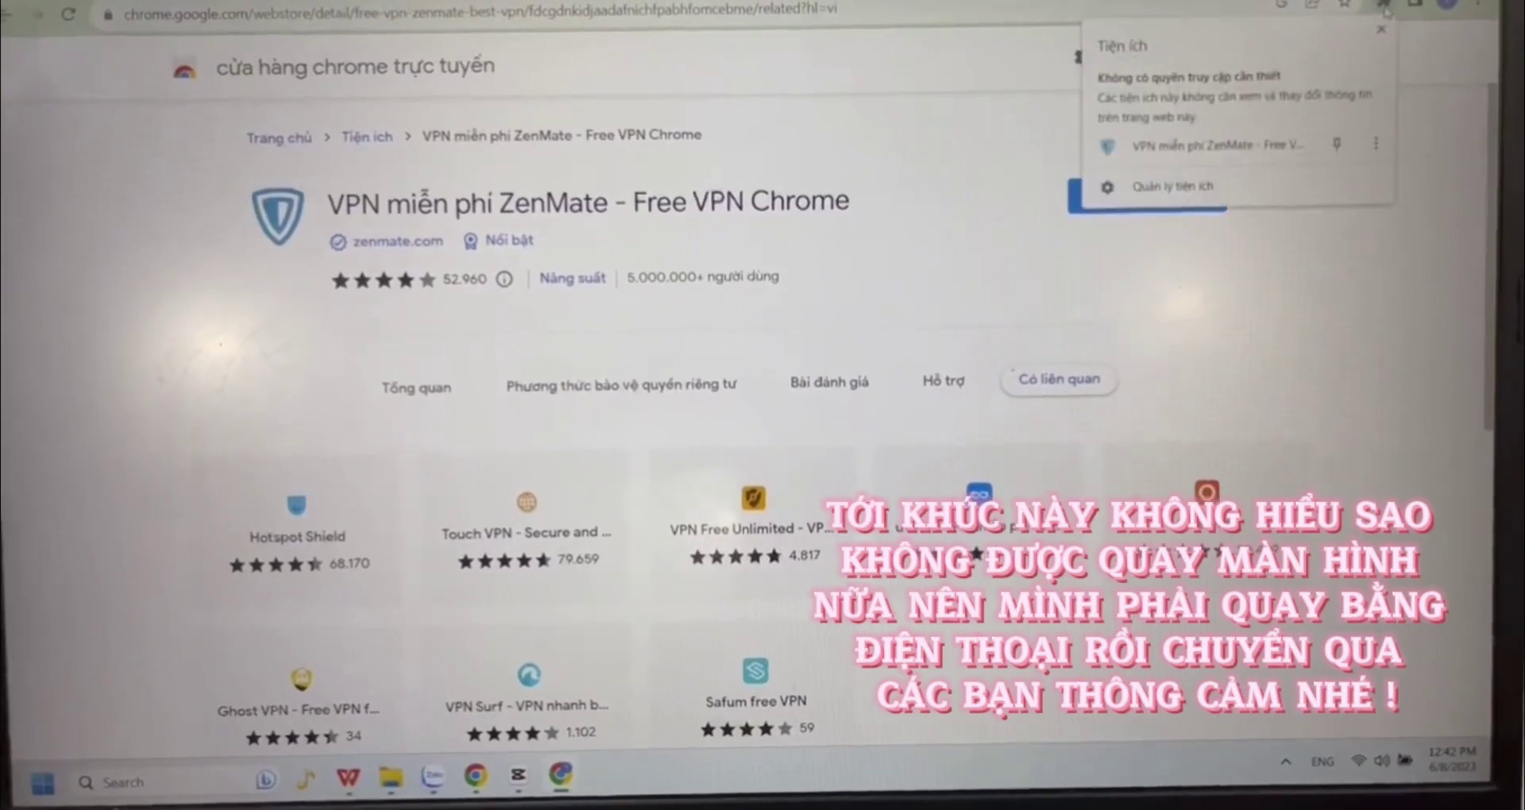
Finish the ZenMate intro tour and connect the VPN through a United States location
left_click(1261, 151)
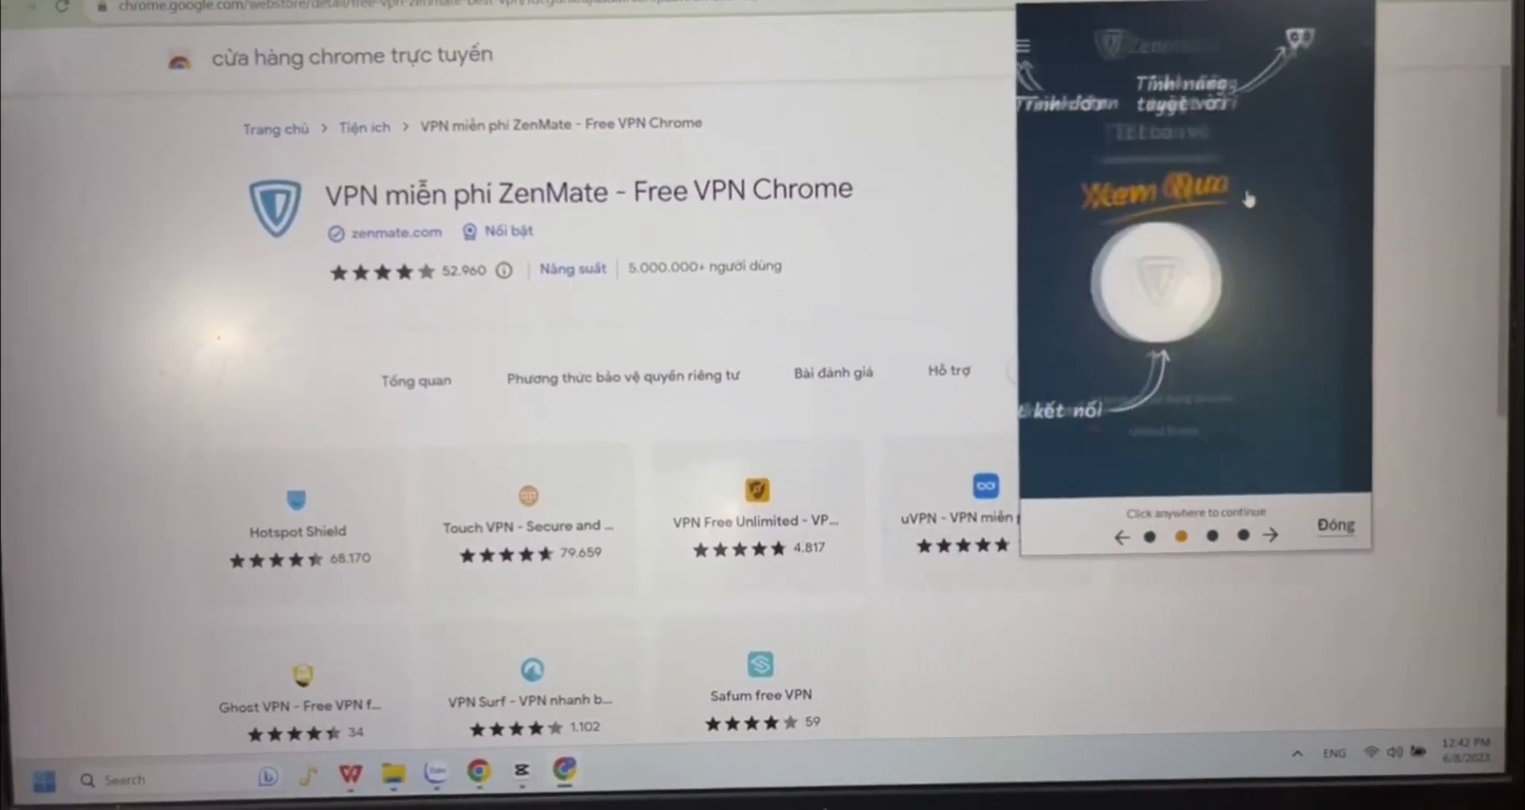
left_click(1248, 201)
left_click(1247, 201)
left_click(1244, 198)
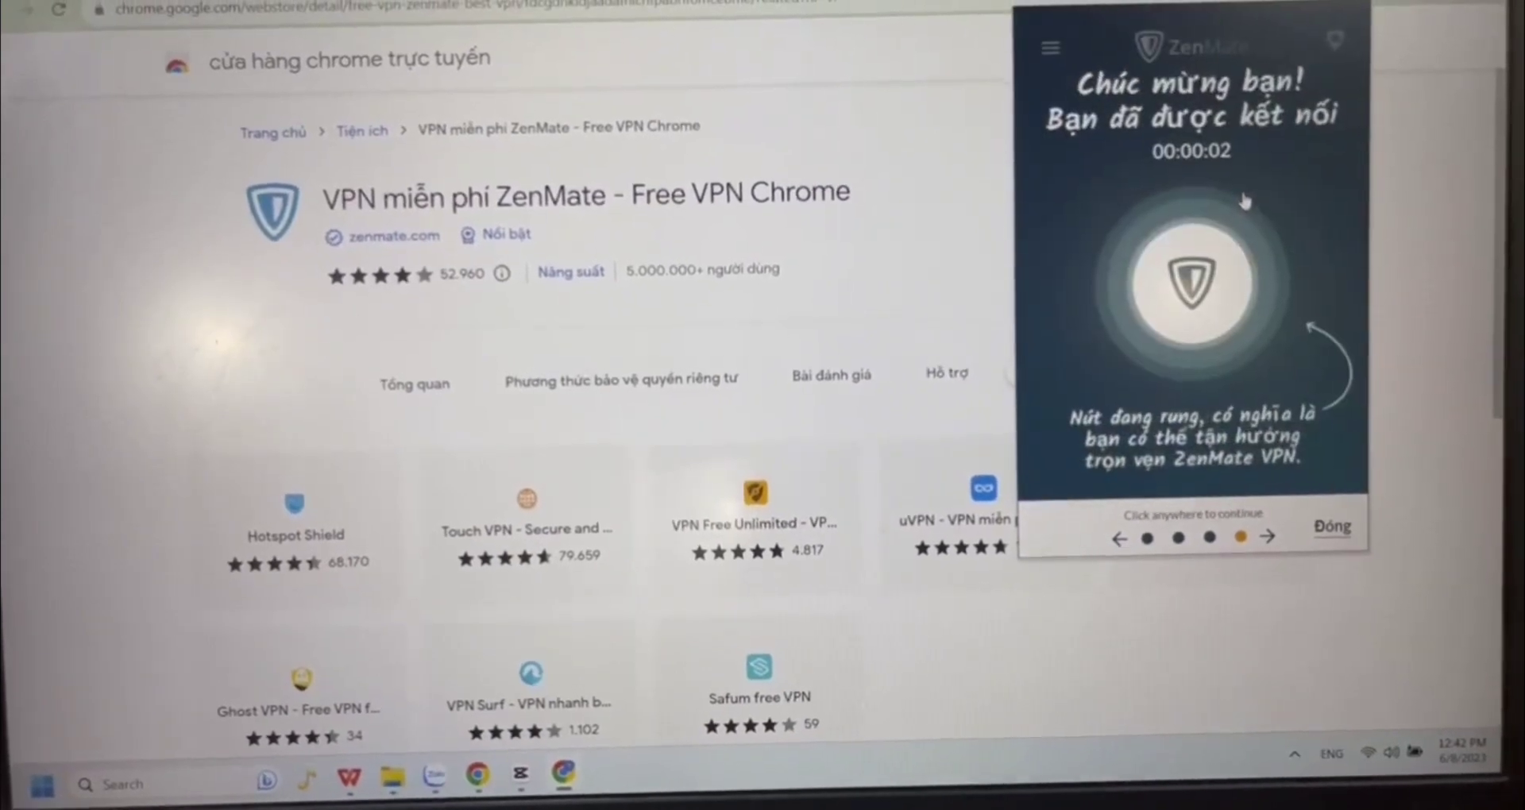
left_click(1243, 199)
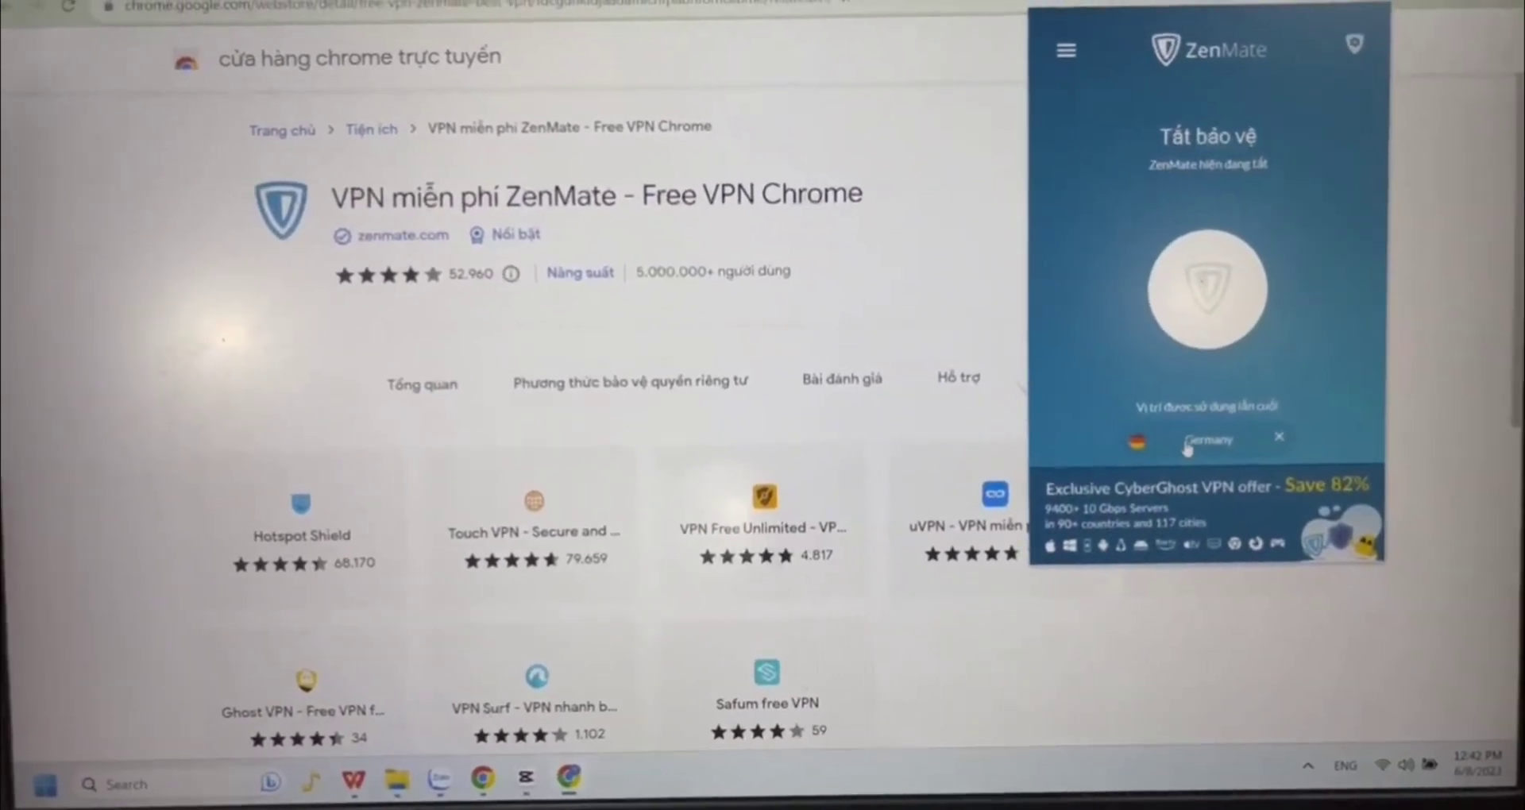
left_click(1184, 429)
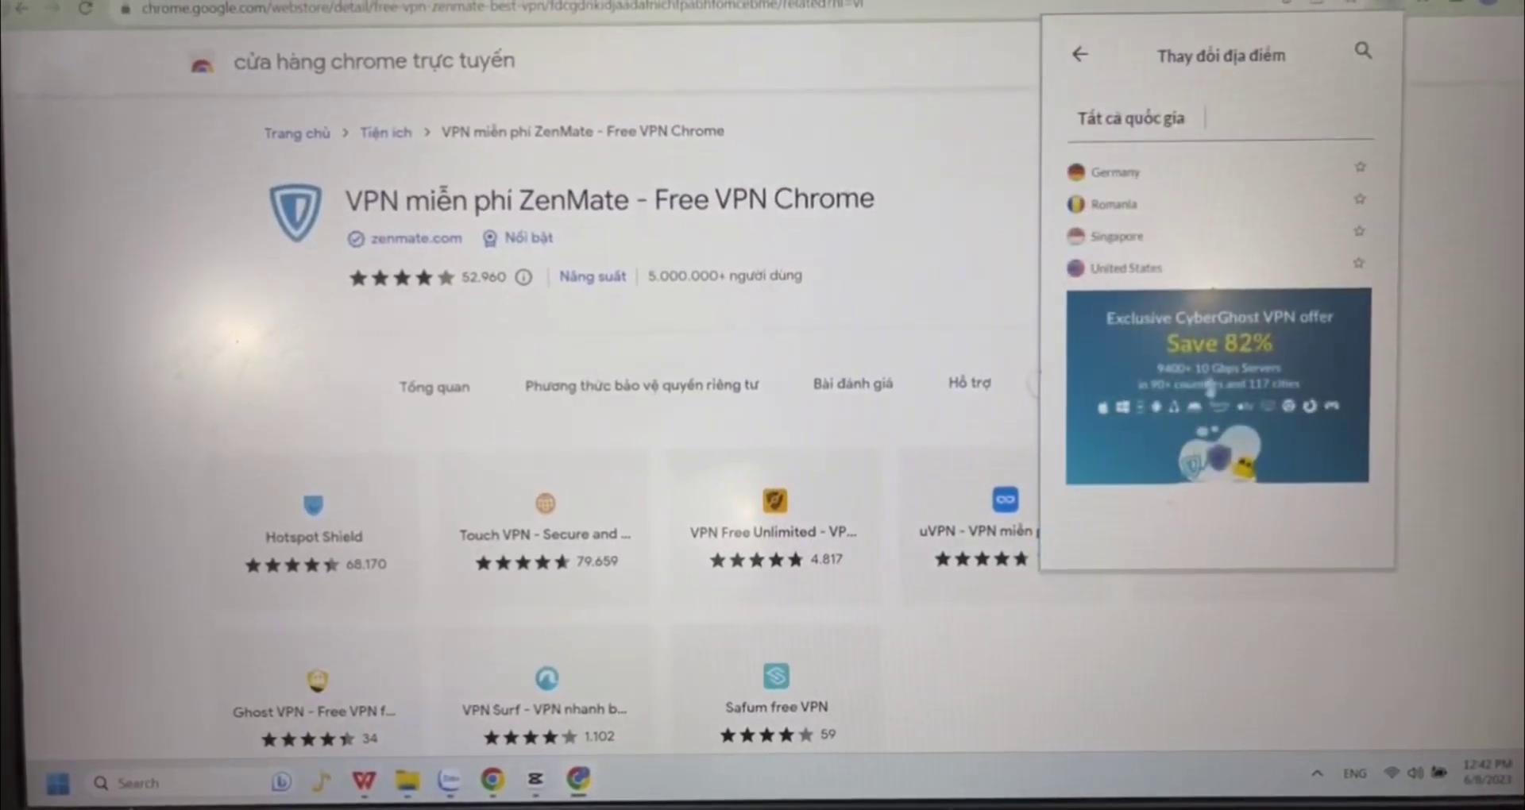
left_click(1121, 269)
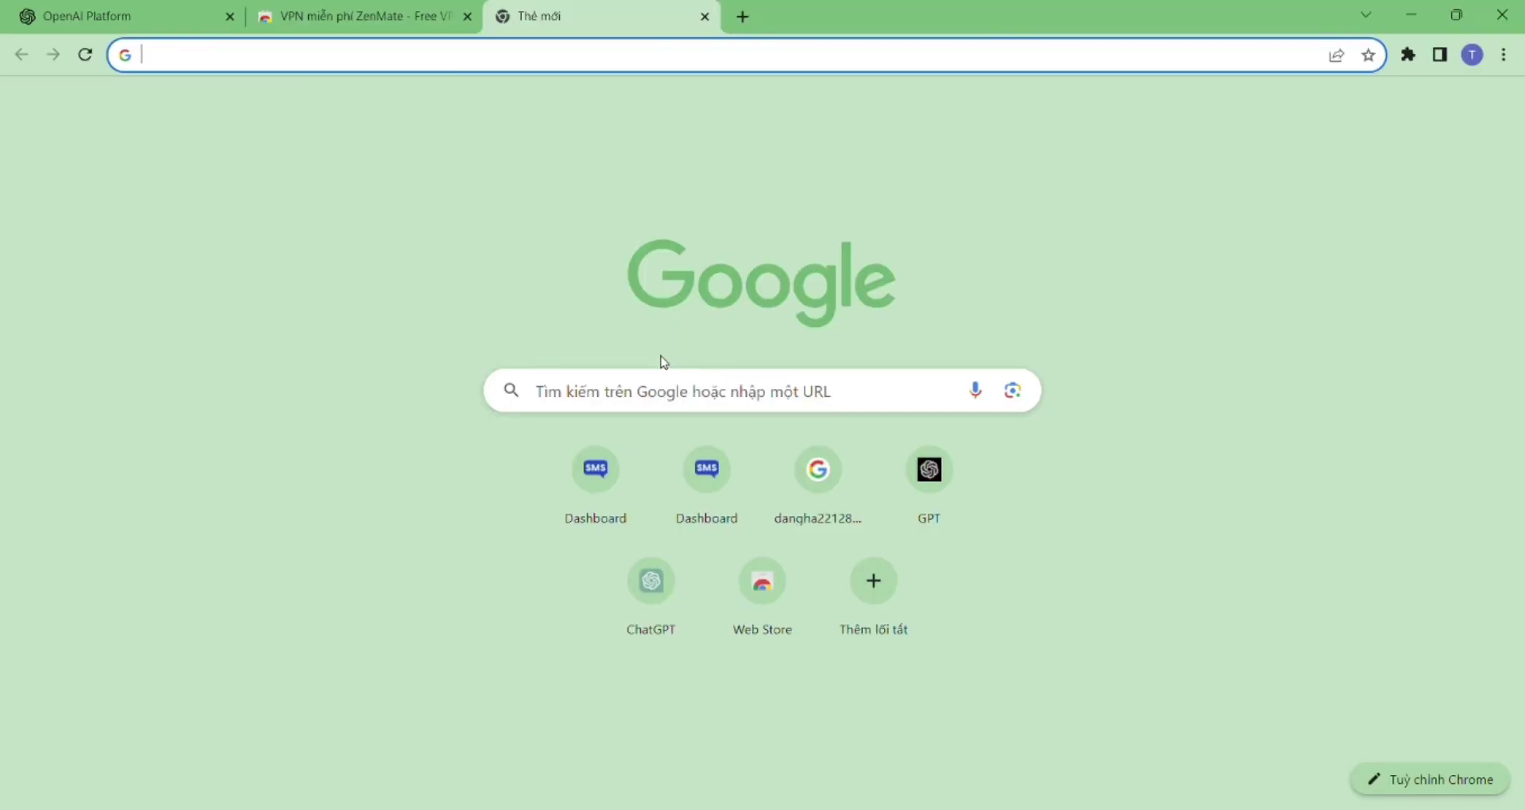
Go to smspool.net/login from the address bar and open the SMSPool Deposit page
type("smspool.net/login")
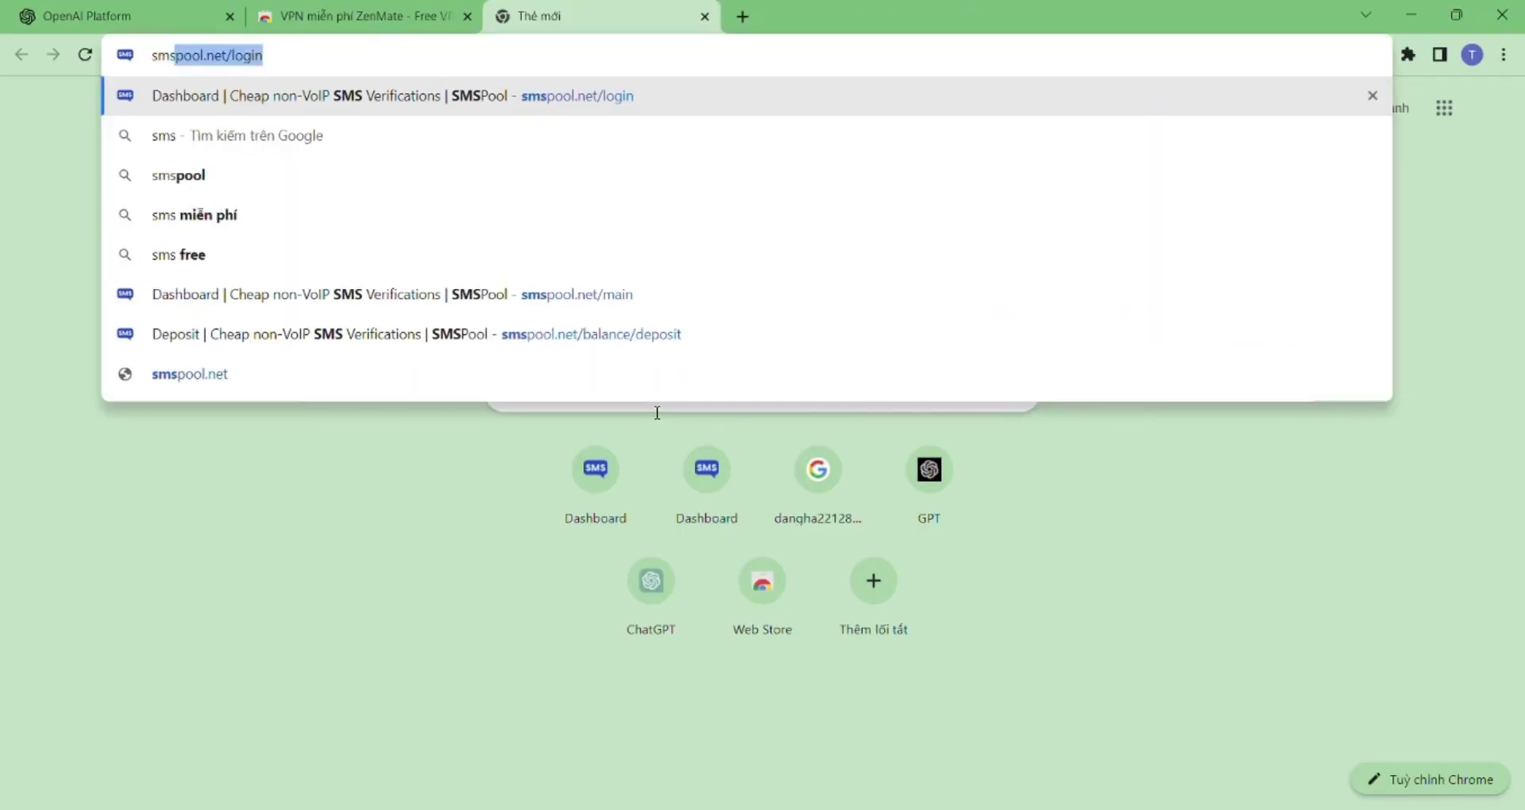
left_click(544, 101)
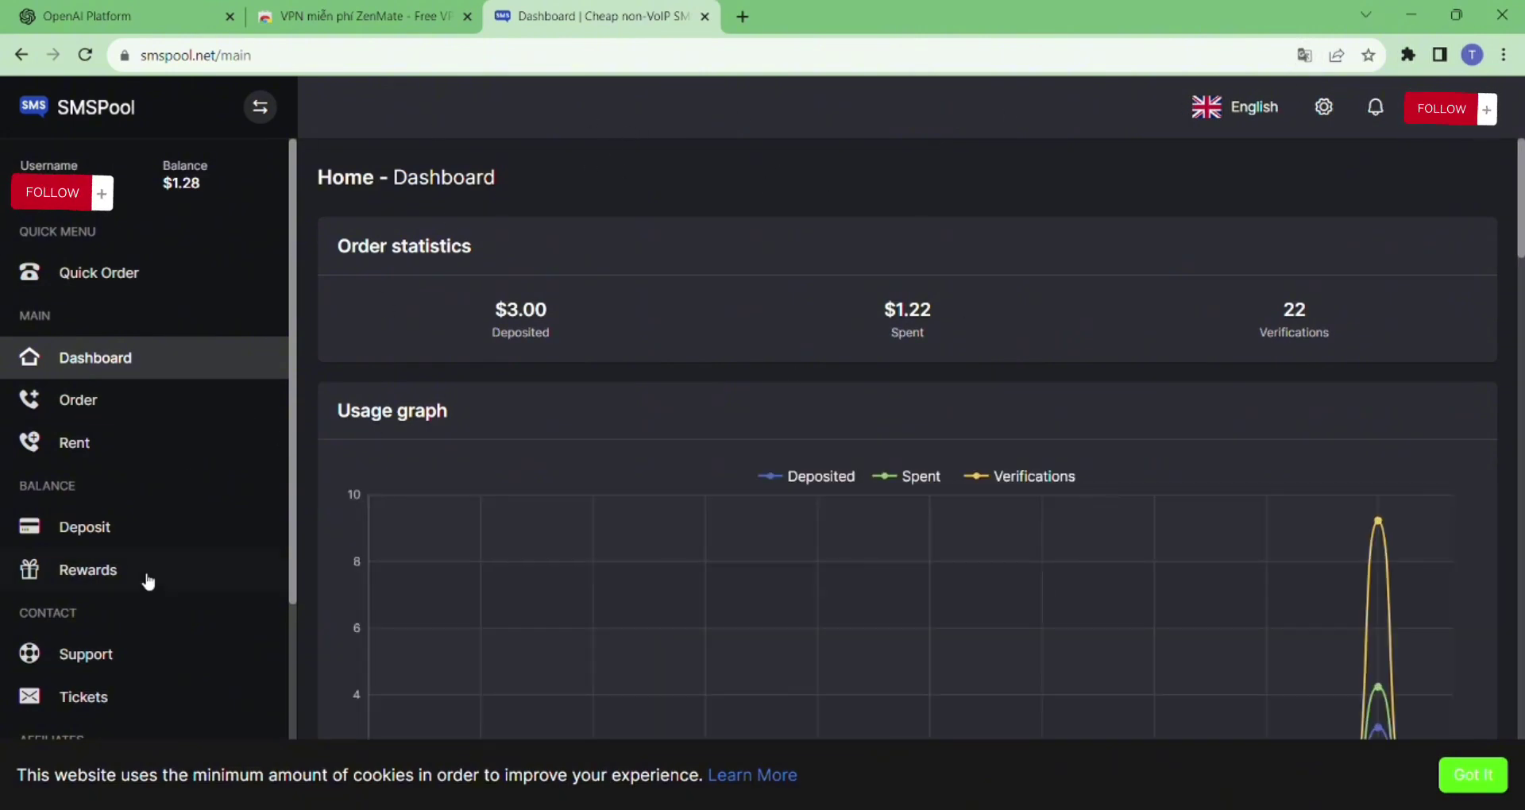
left_click(129, 547)
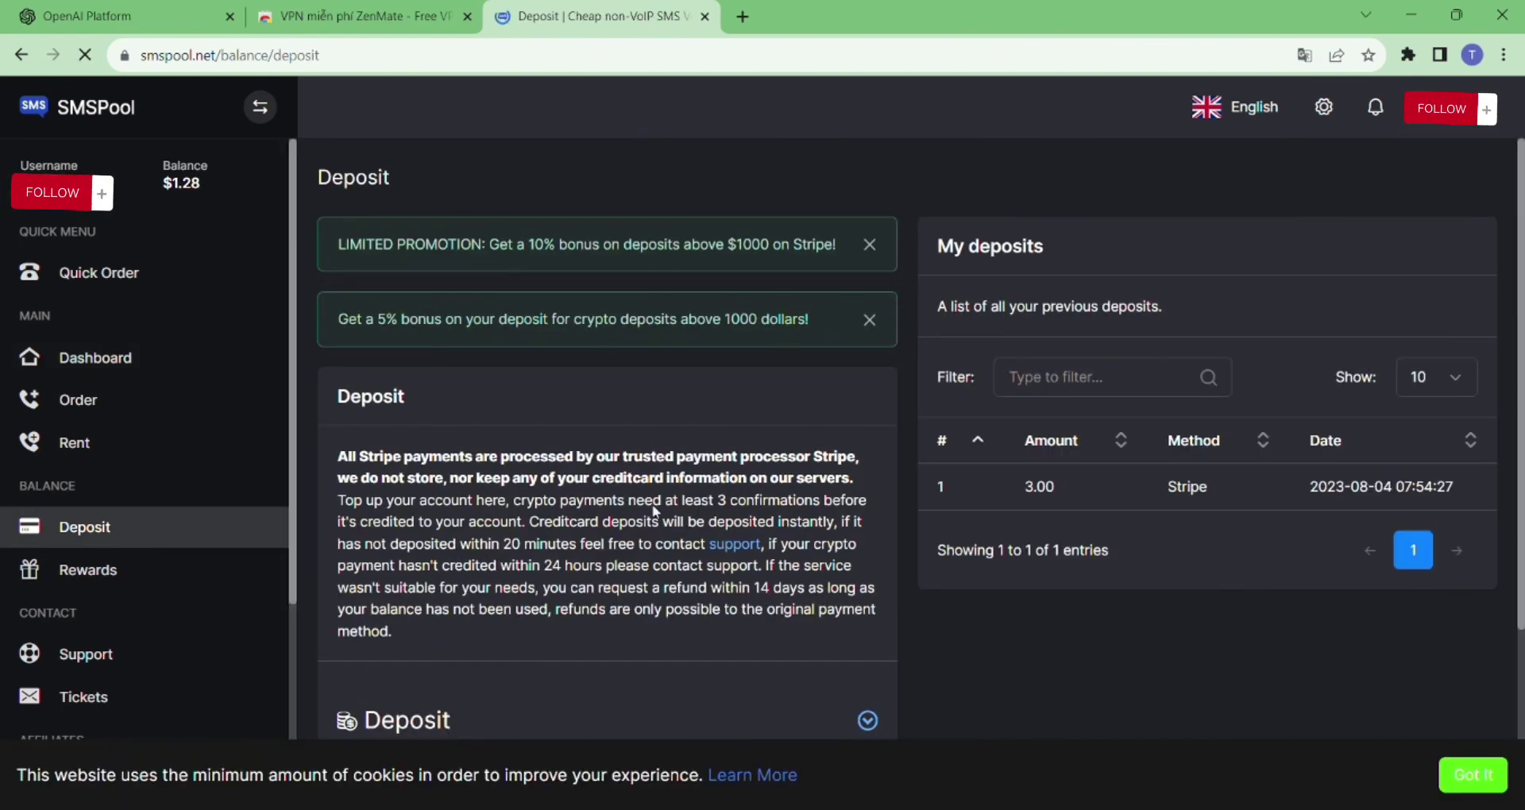
Set the deposit currency to U.S Dollar ($) with Creditcard as the payment method
scroll(1153, 507, "down", 3)
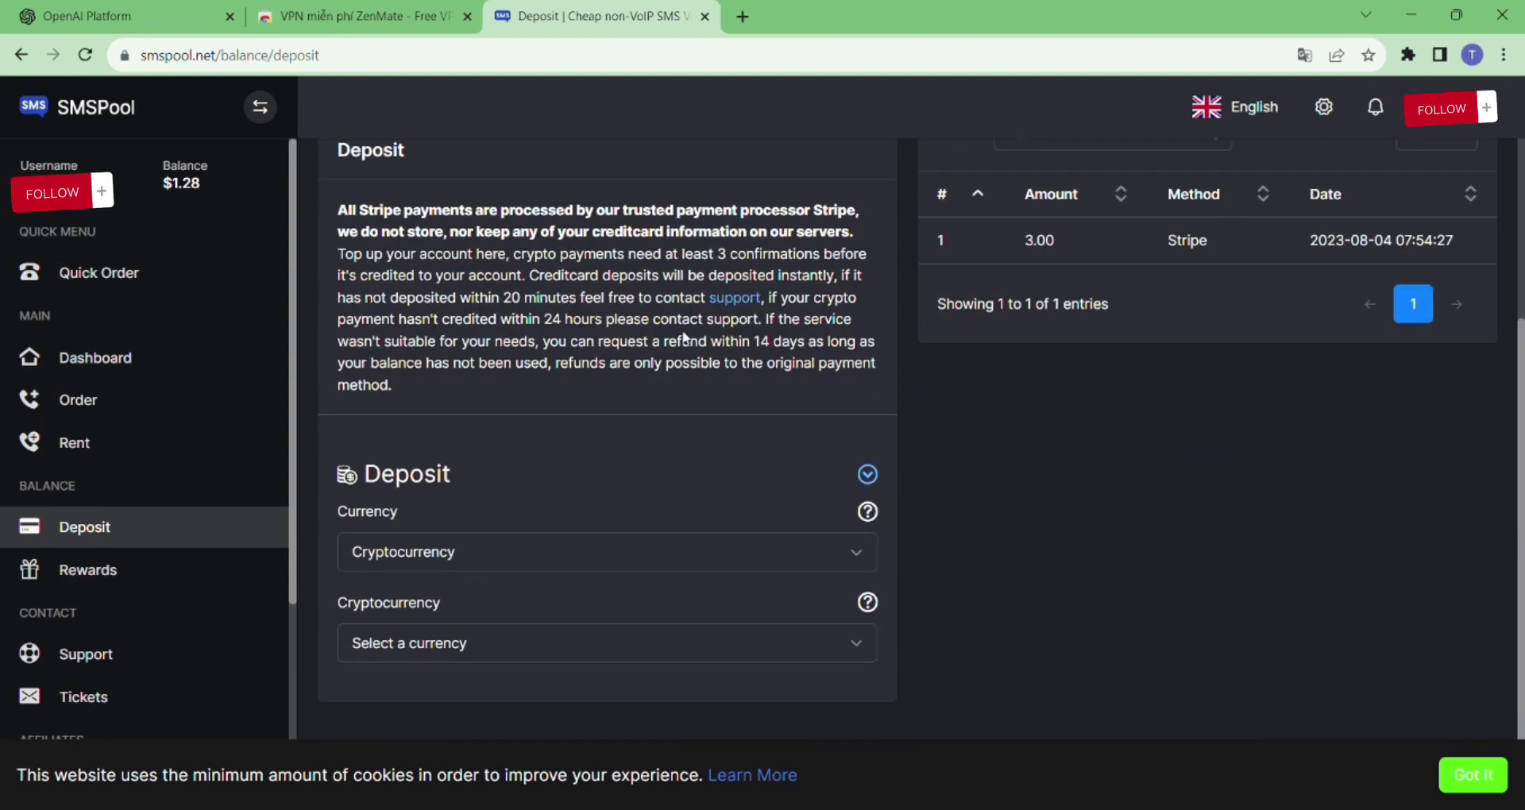
scroll(670, 455, "up", 3)
scroll(645, 477, "down", 3)
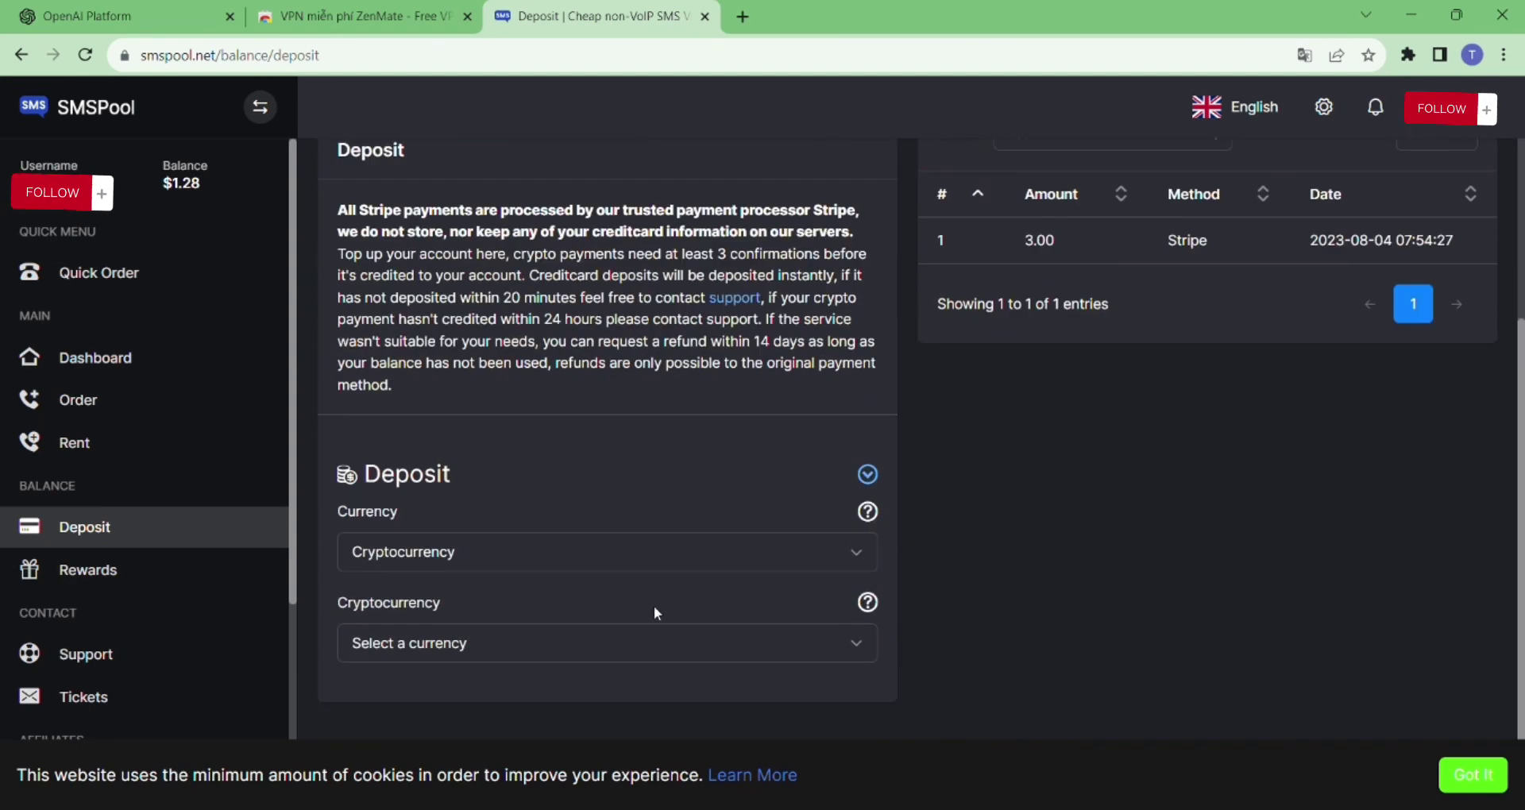
left_click(492, 552)
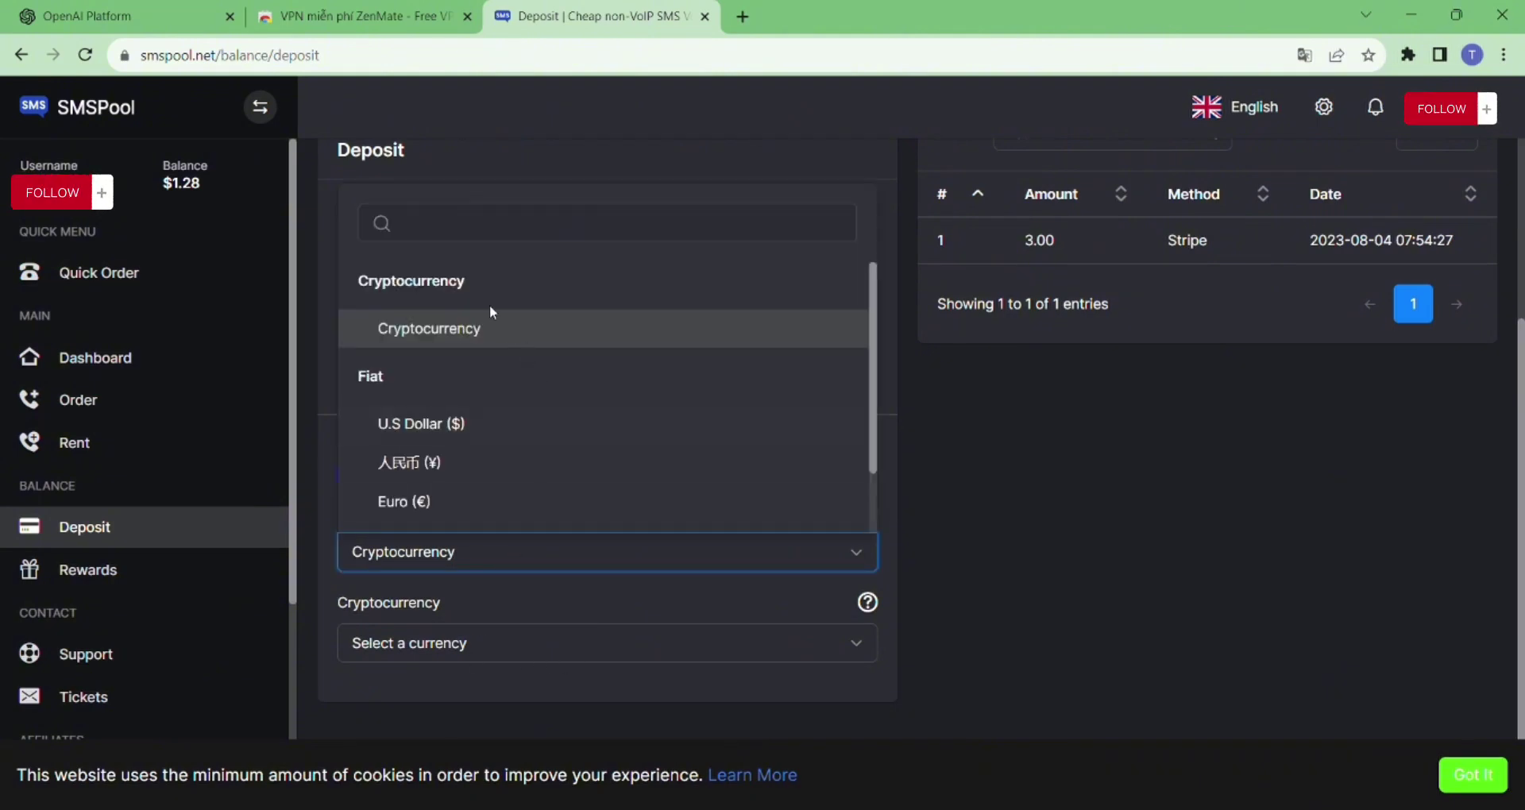
left_click(413, 424)
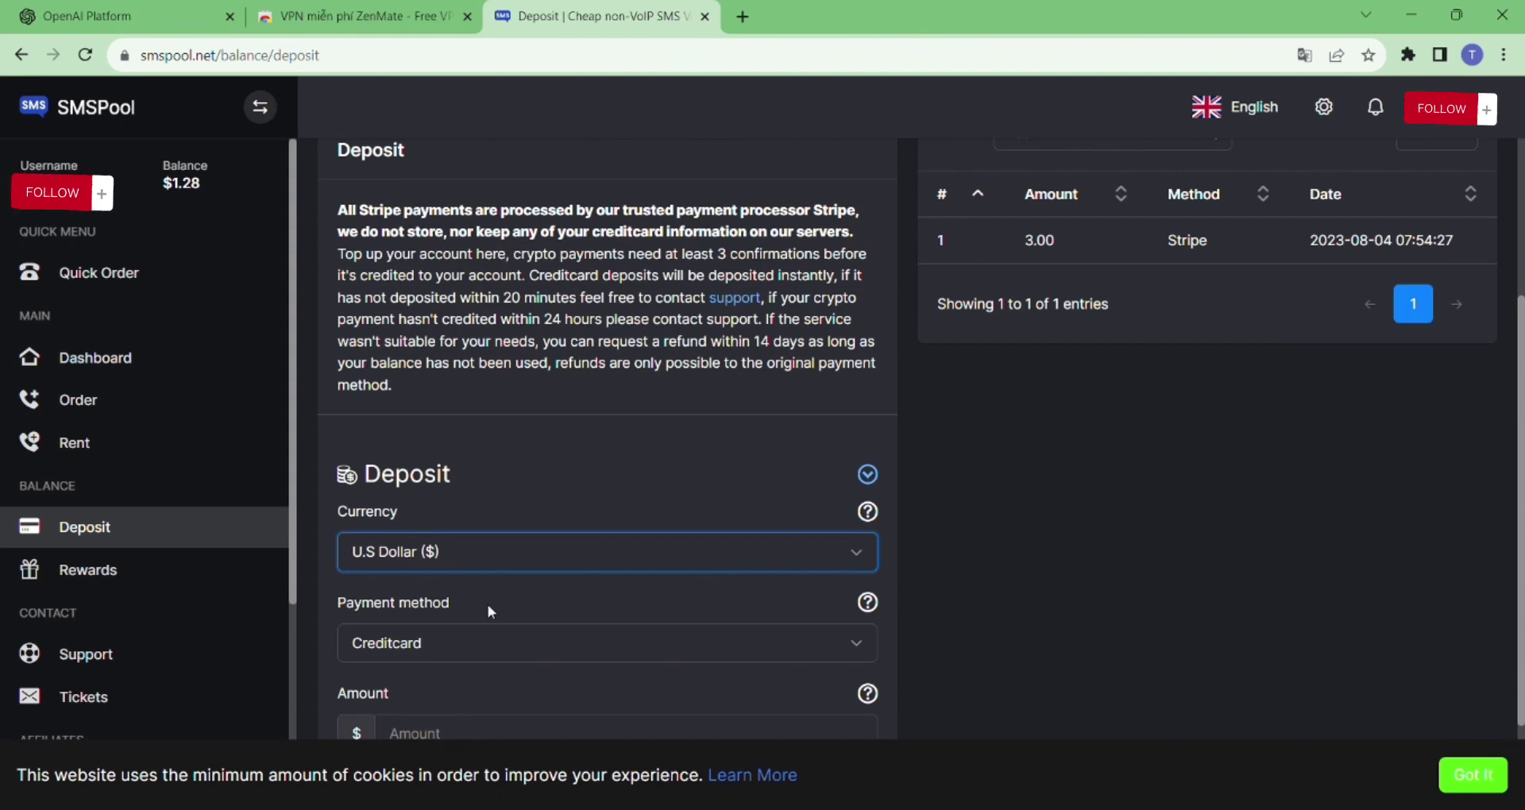
scroll(488, 602, "down", 2)
left_click(459, 514)
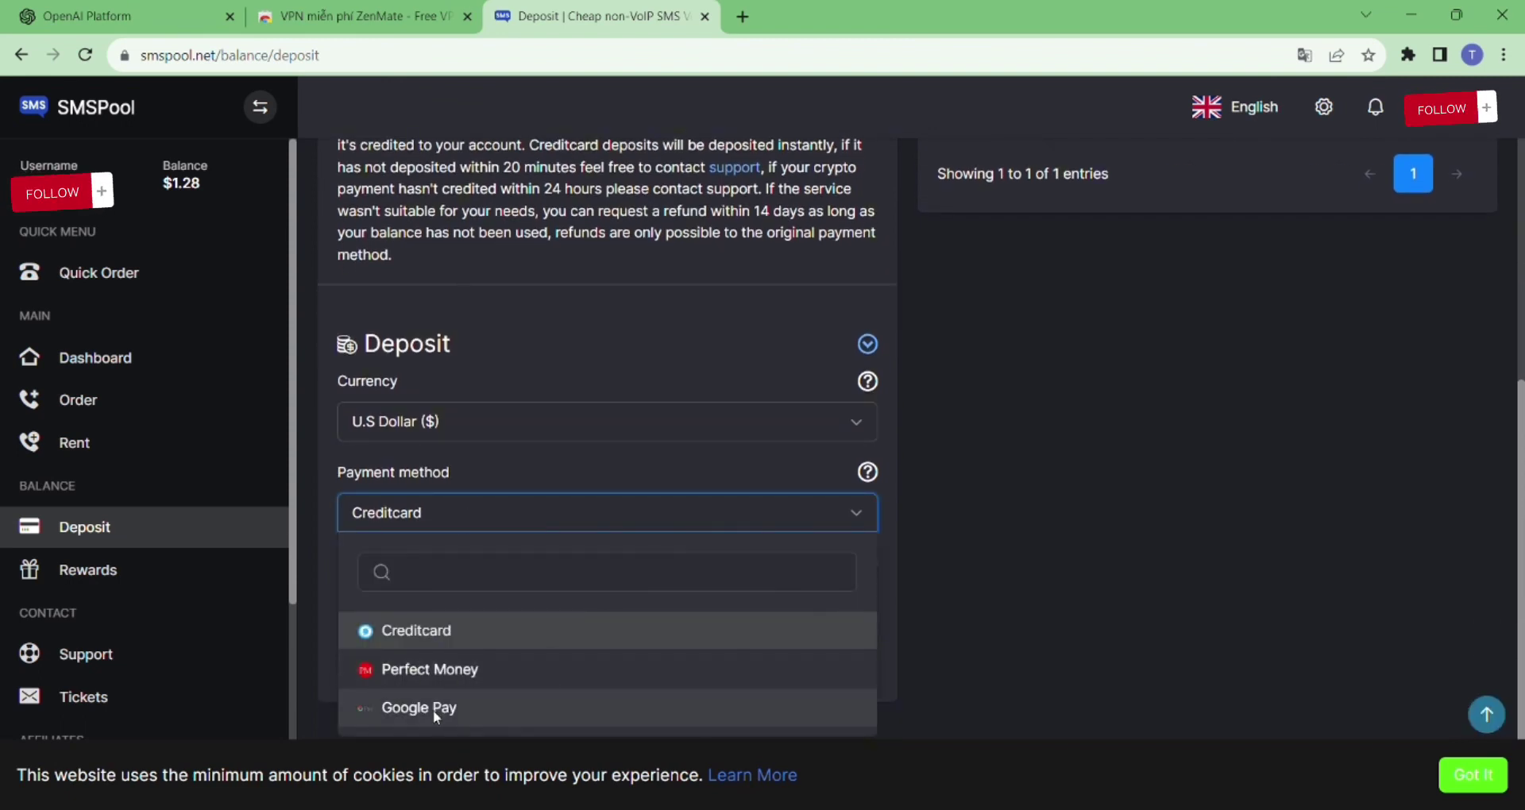
left_click(435, 628)
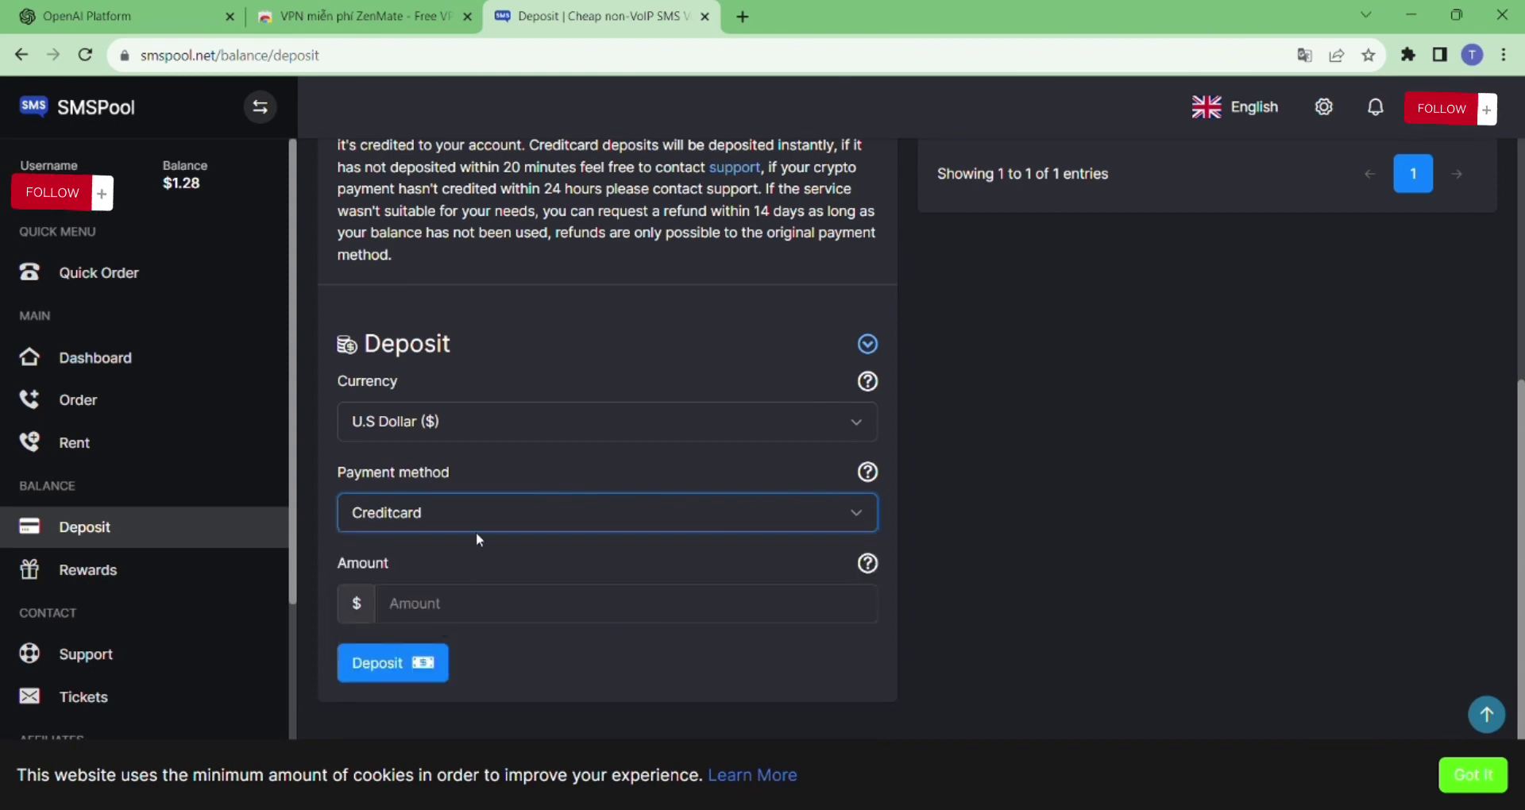
Submit a $1 deposit, which is refused because Stripe needs at least $3
mouse_move(870, 476)
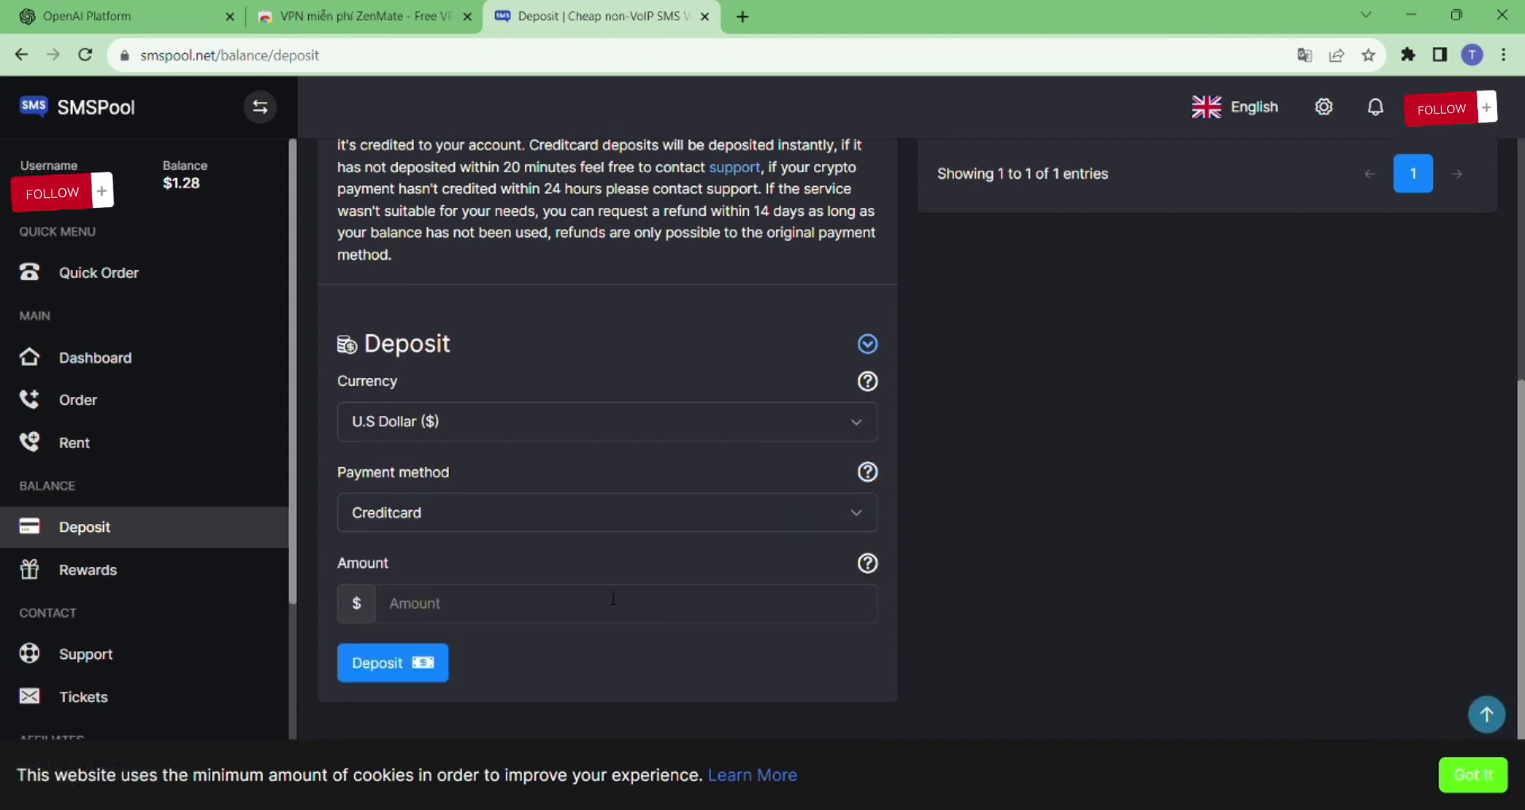
left_click(434, 618)
type("1")
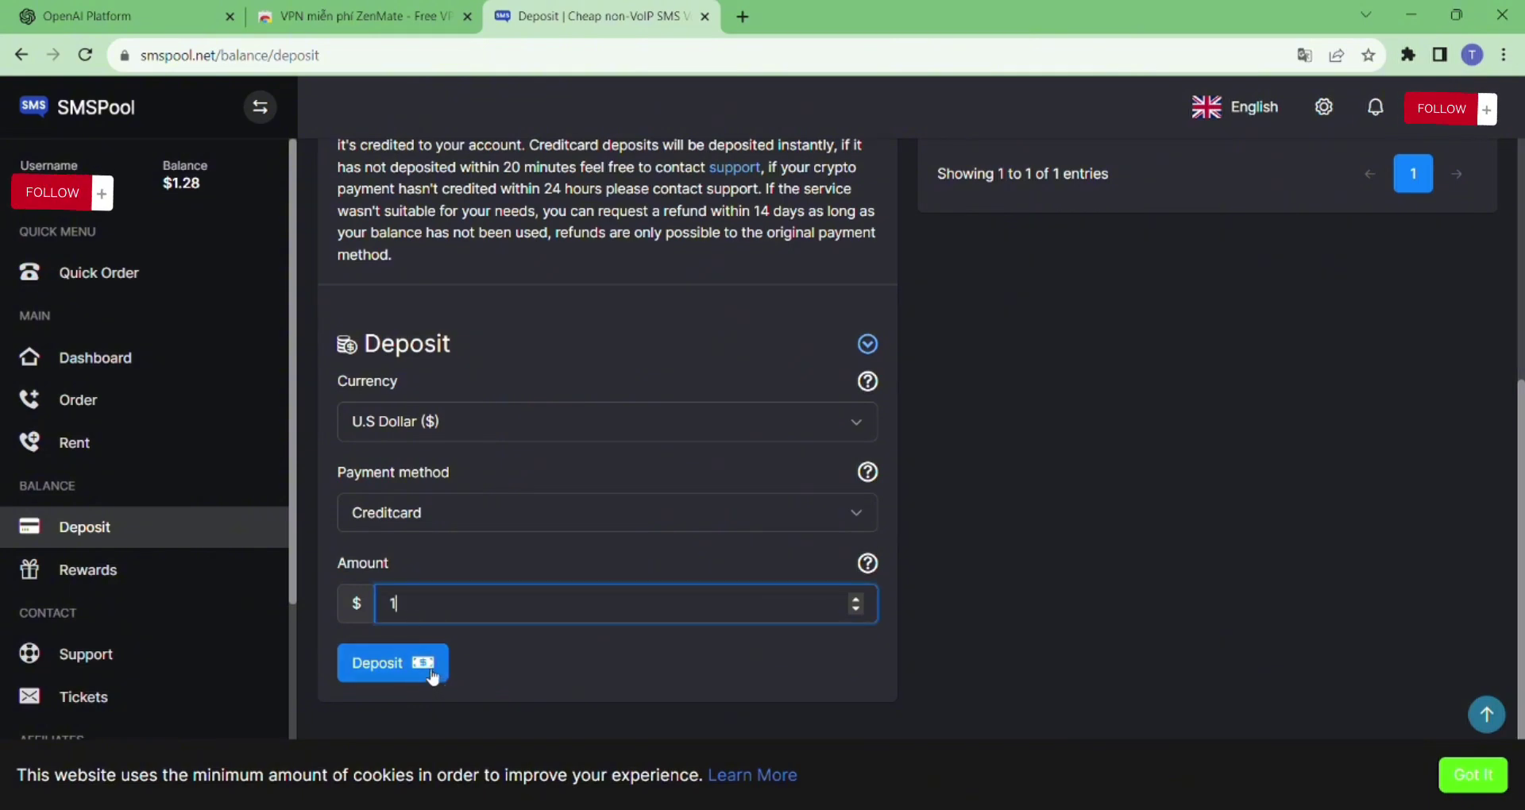
left_click(433, 674)
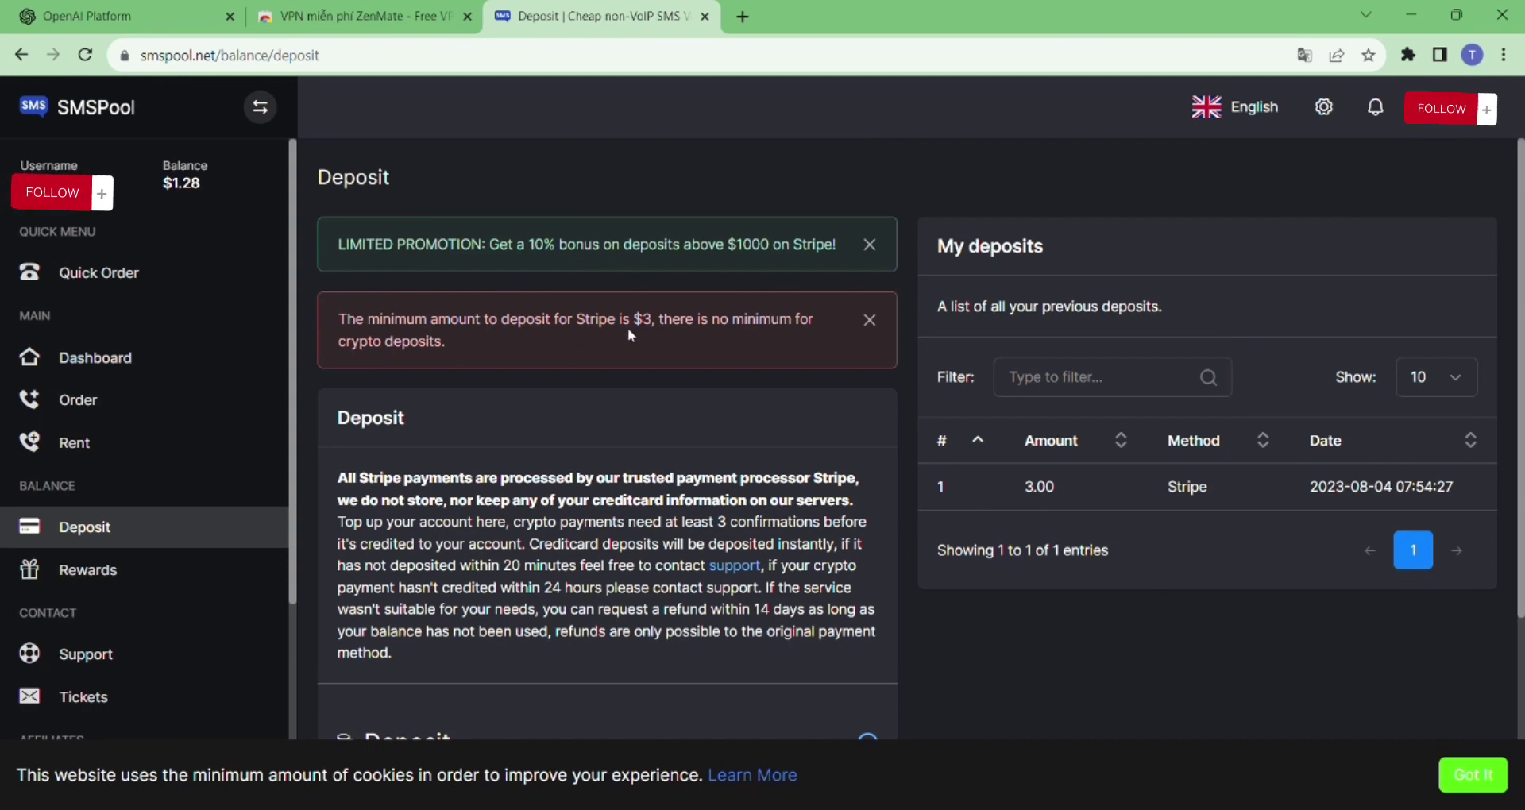
scroll(561, 570, "down", 3)
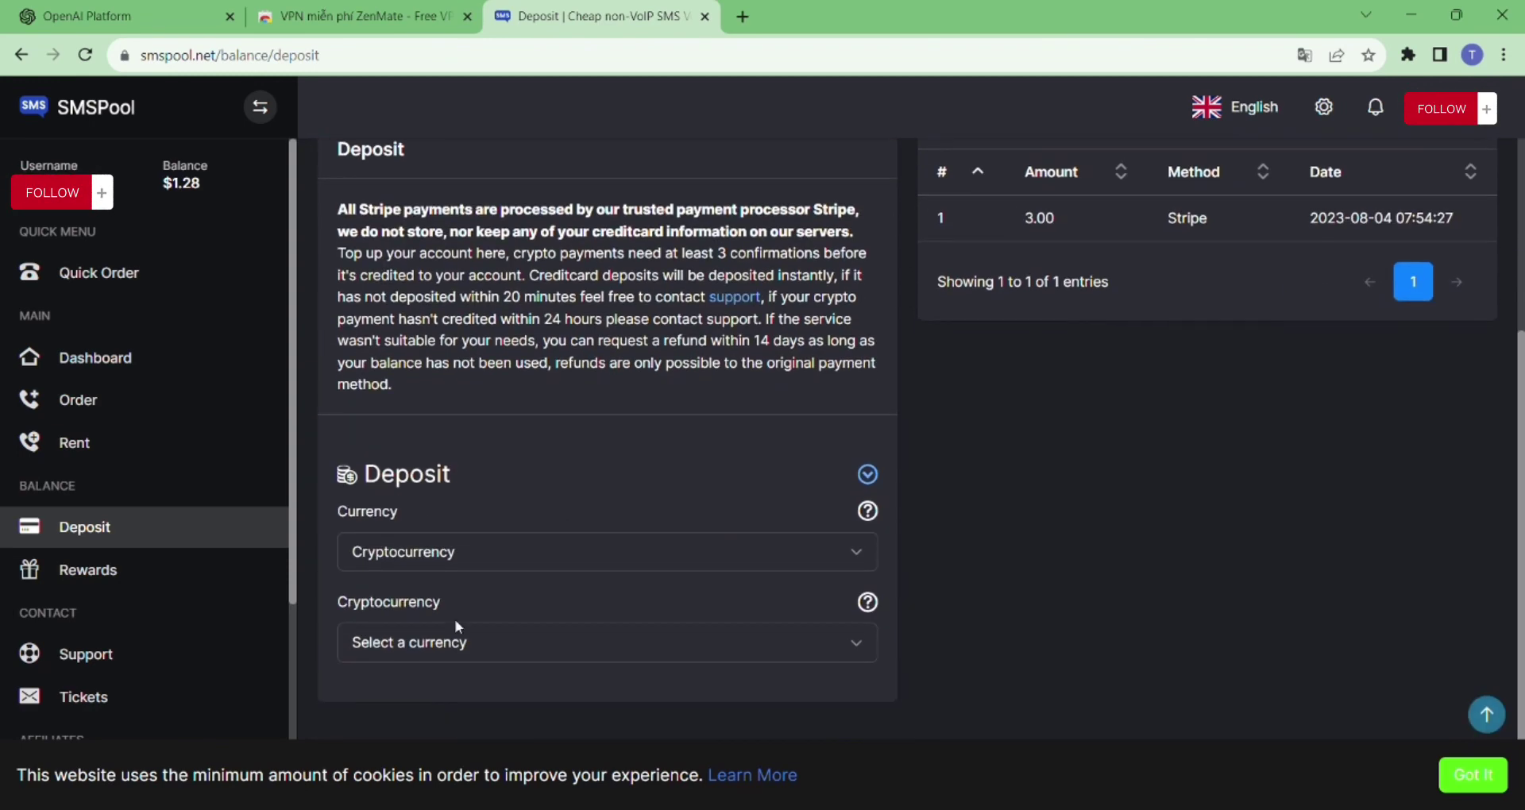
scroll(1124, 572, "up", 1)
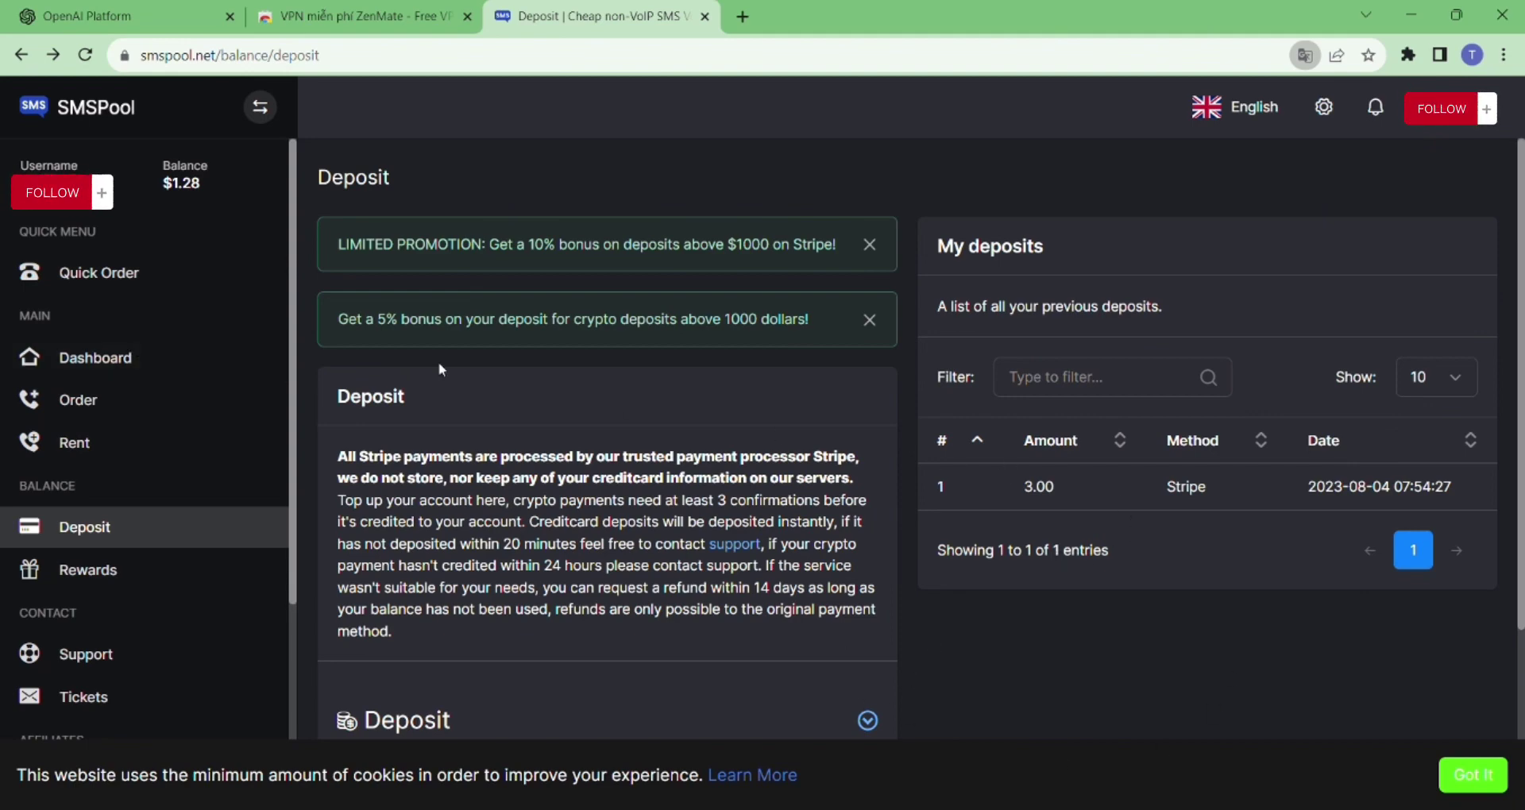
Order a US number for OpenAI / ChatGPT: quantity 1, $0.25 pricing option
left_click(66, 403)
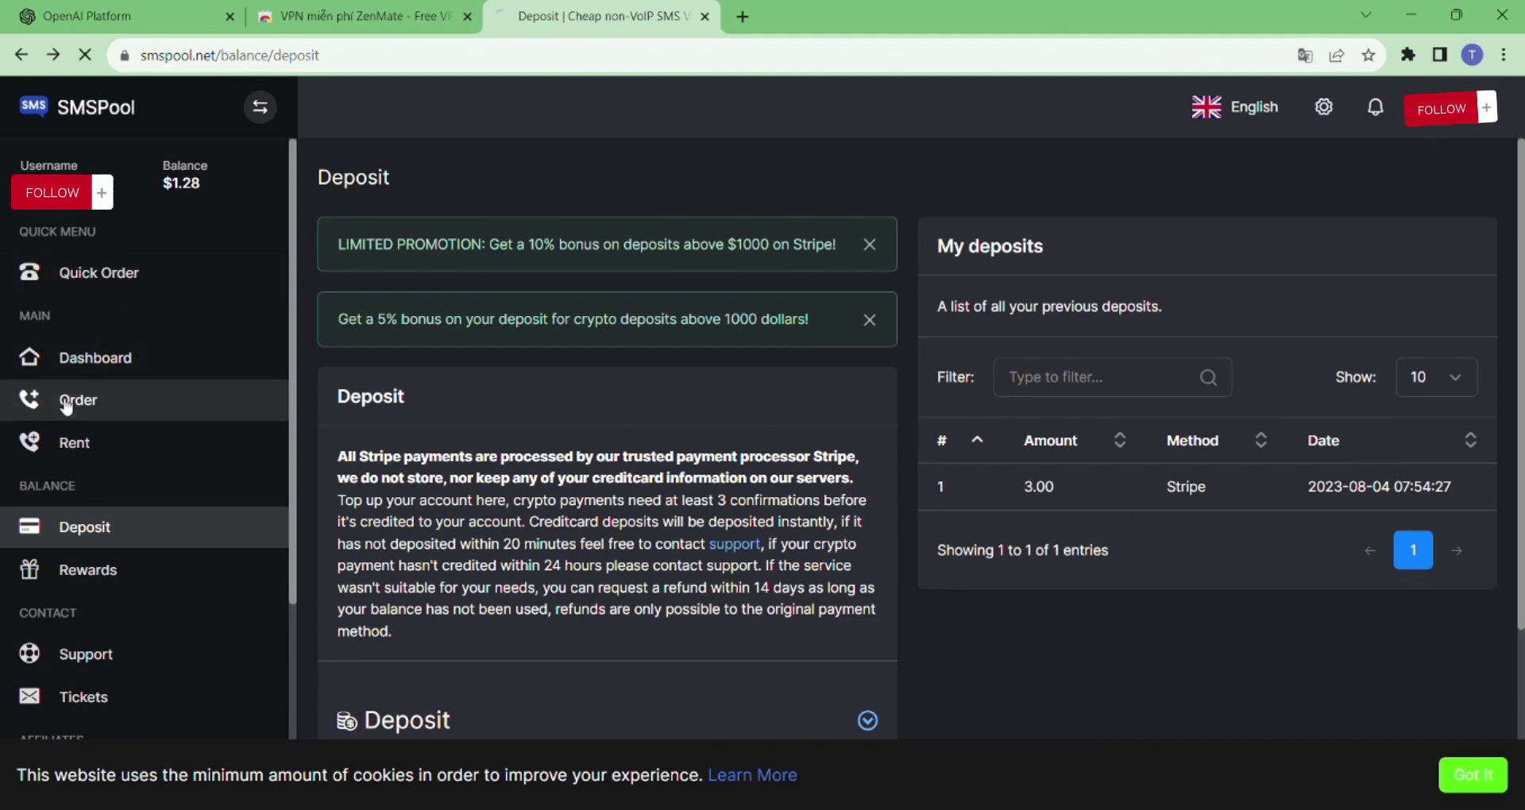
scroll(436, 435, "down", 1)
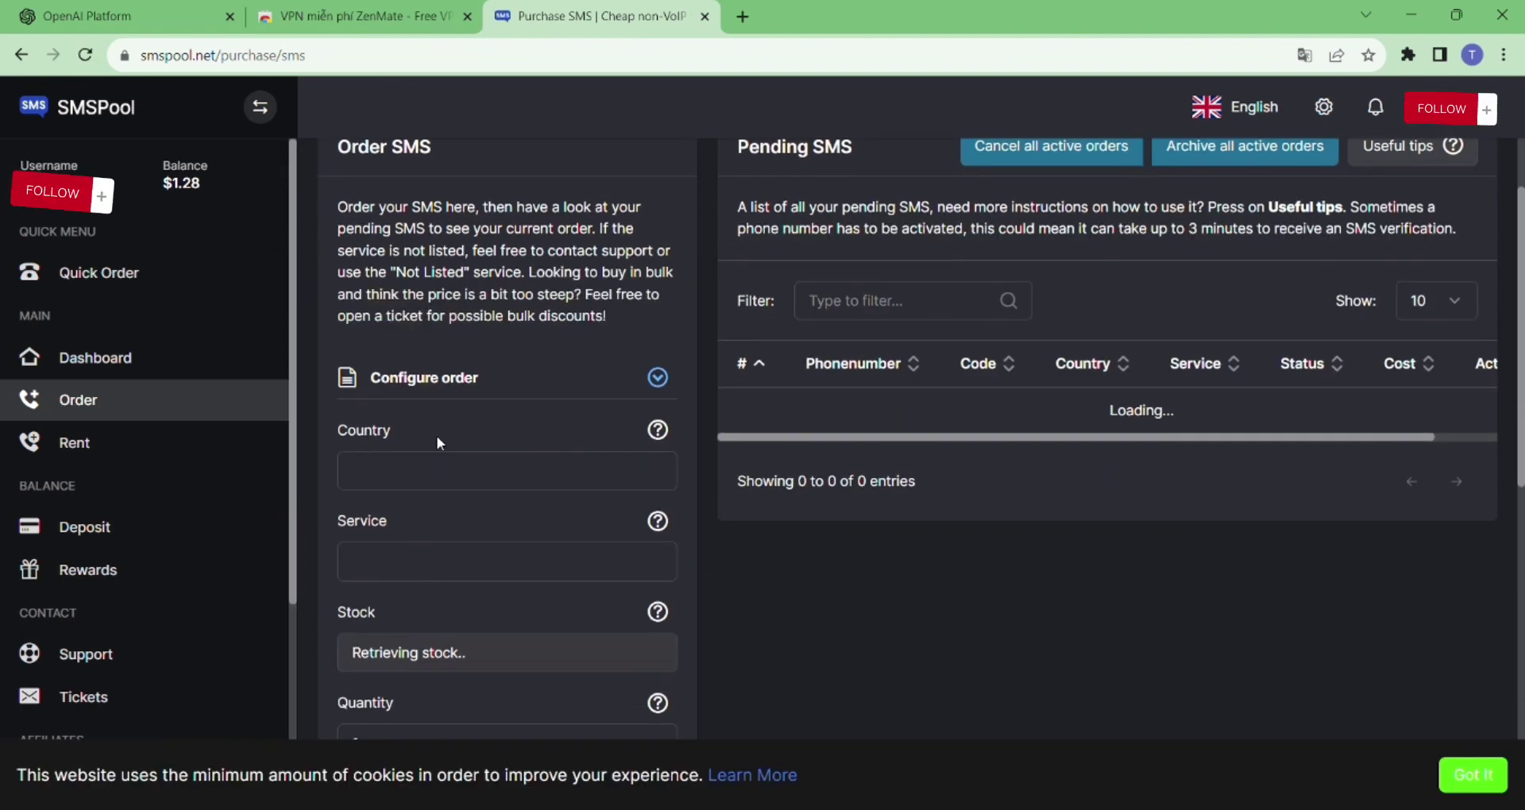
scroll(453, 473, "down", 2)
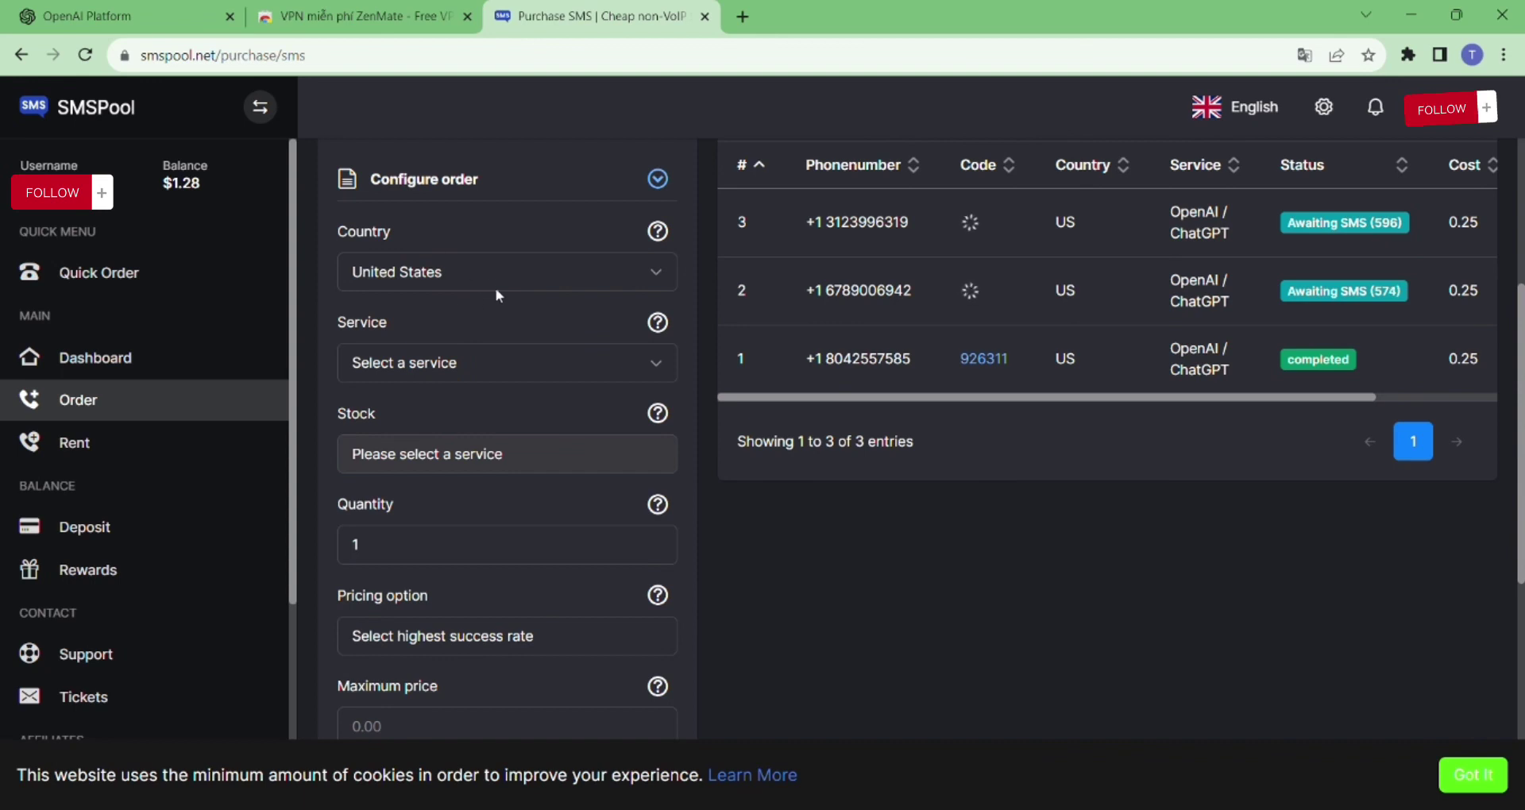
left_click(469, 363)
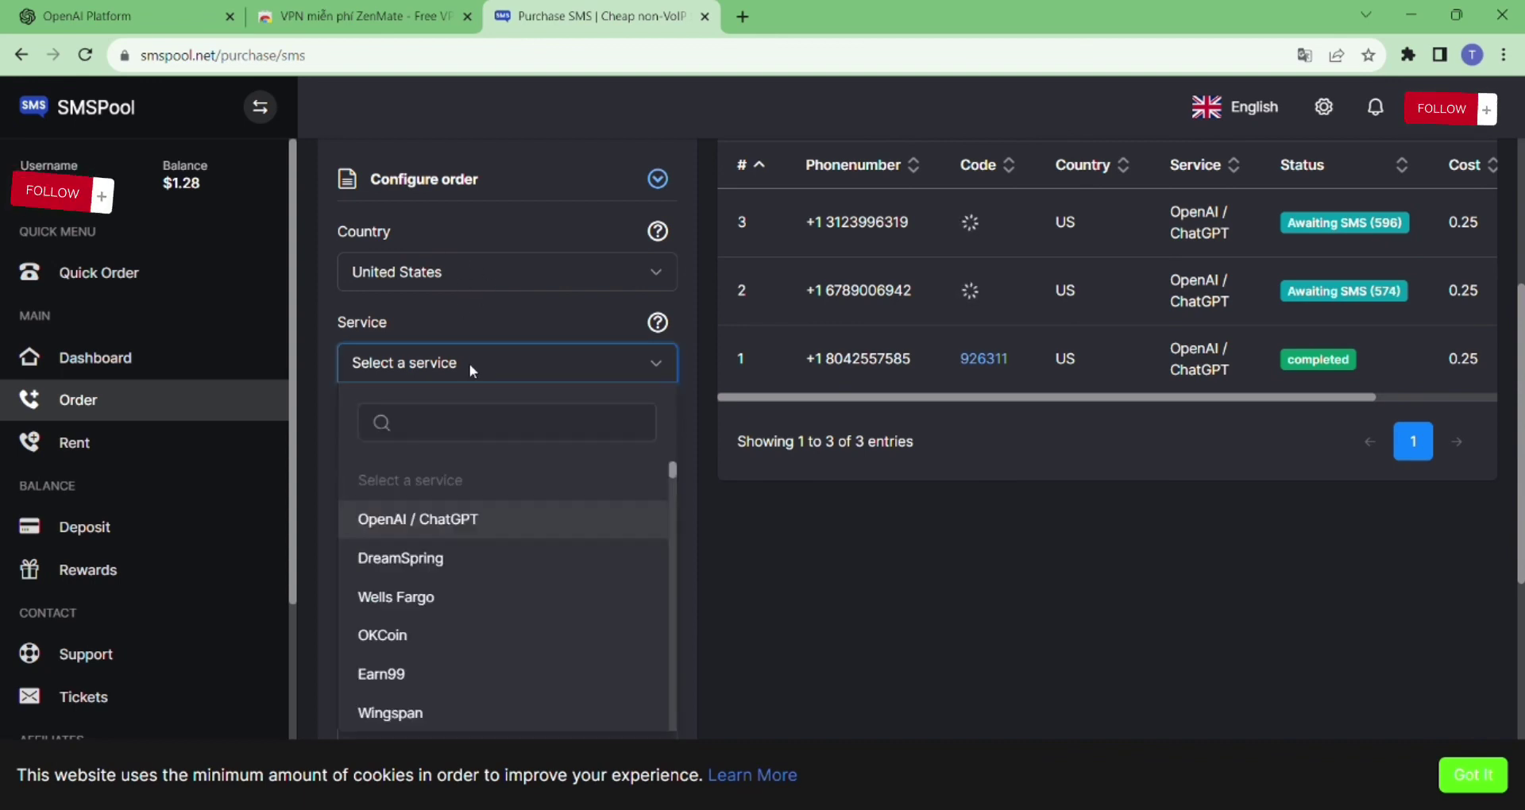
left_click(452, 520)
scroll(461, 493, "down", 2)
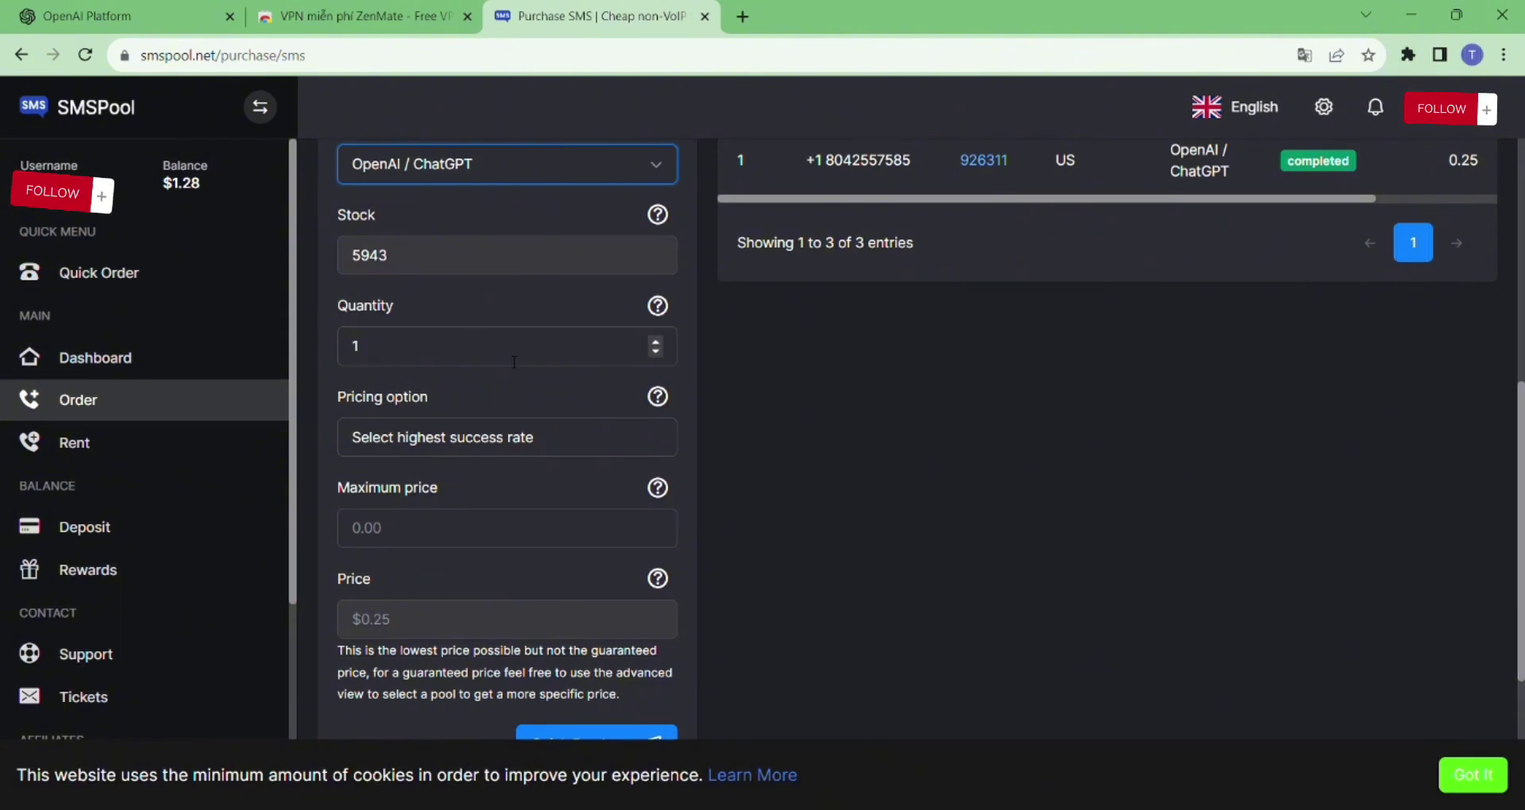
left_click(390, 361)
left_click(594, 445)
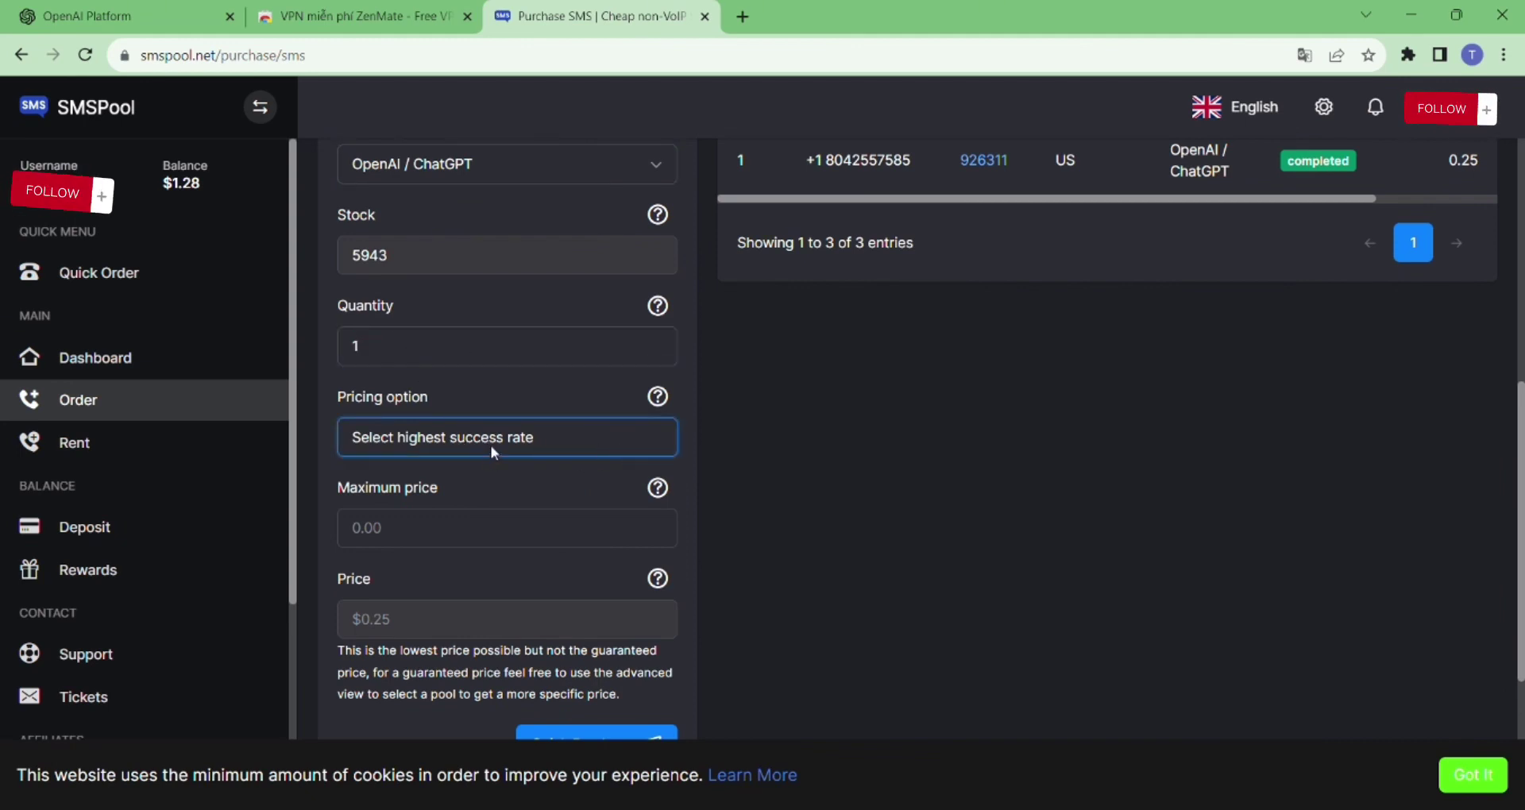
scroll(470, 463, "down", 2)
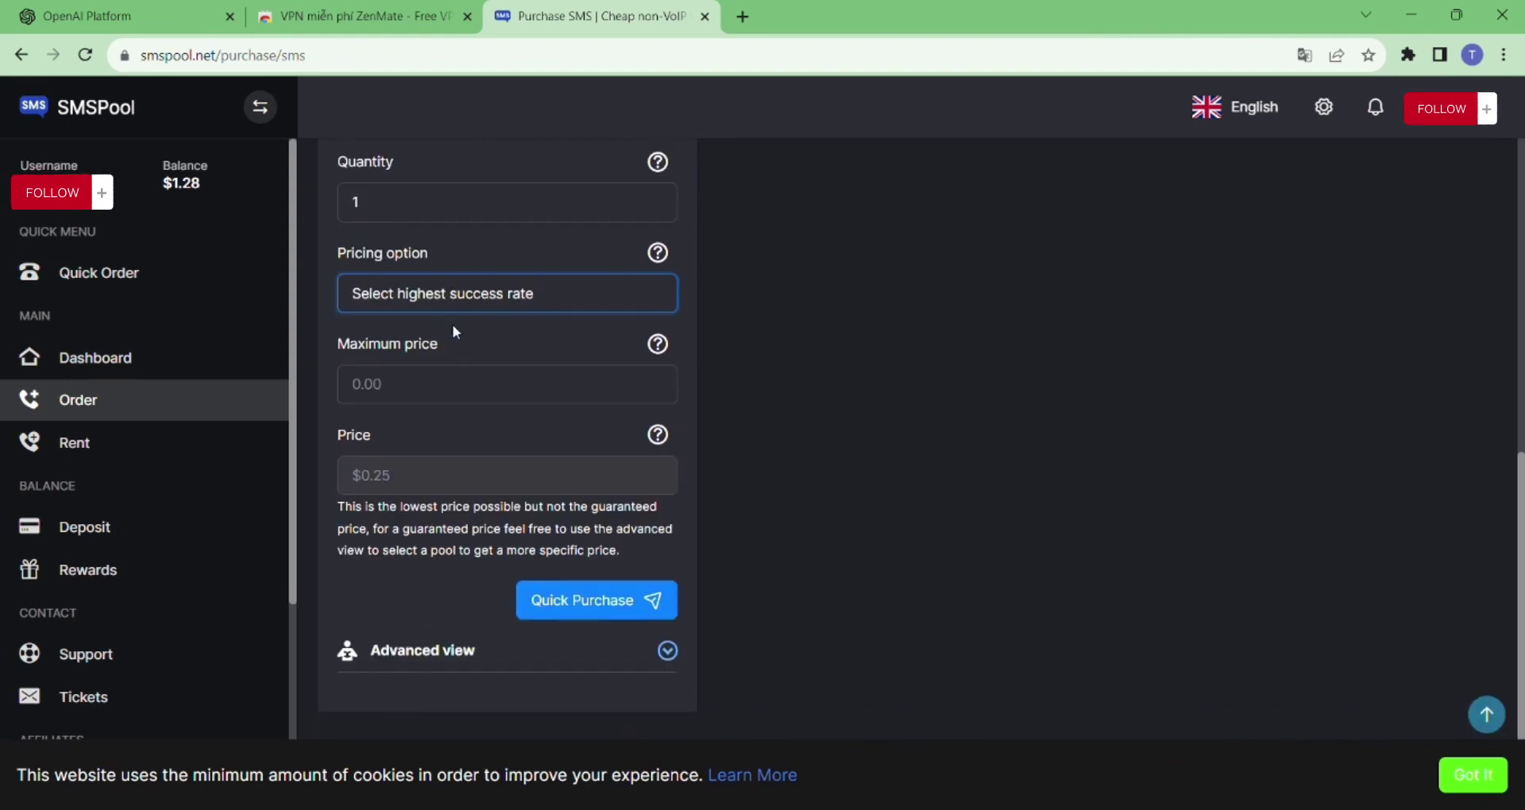
Quick-purchase another US OpenAI / ChatGPT number for $0.25
left_click(602, 604)
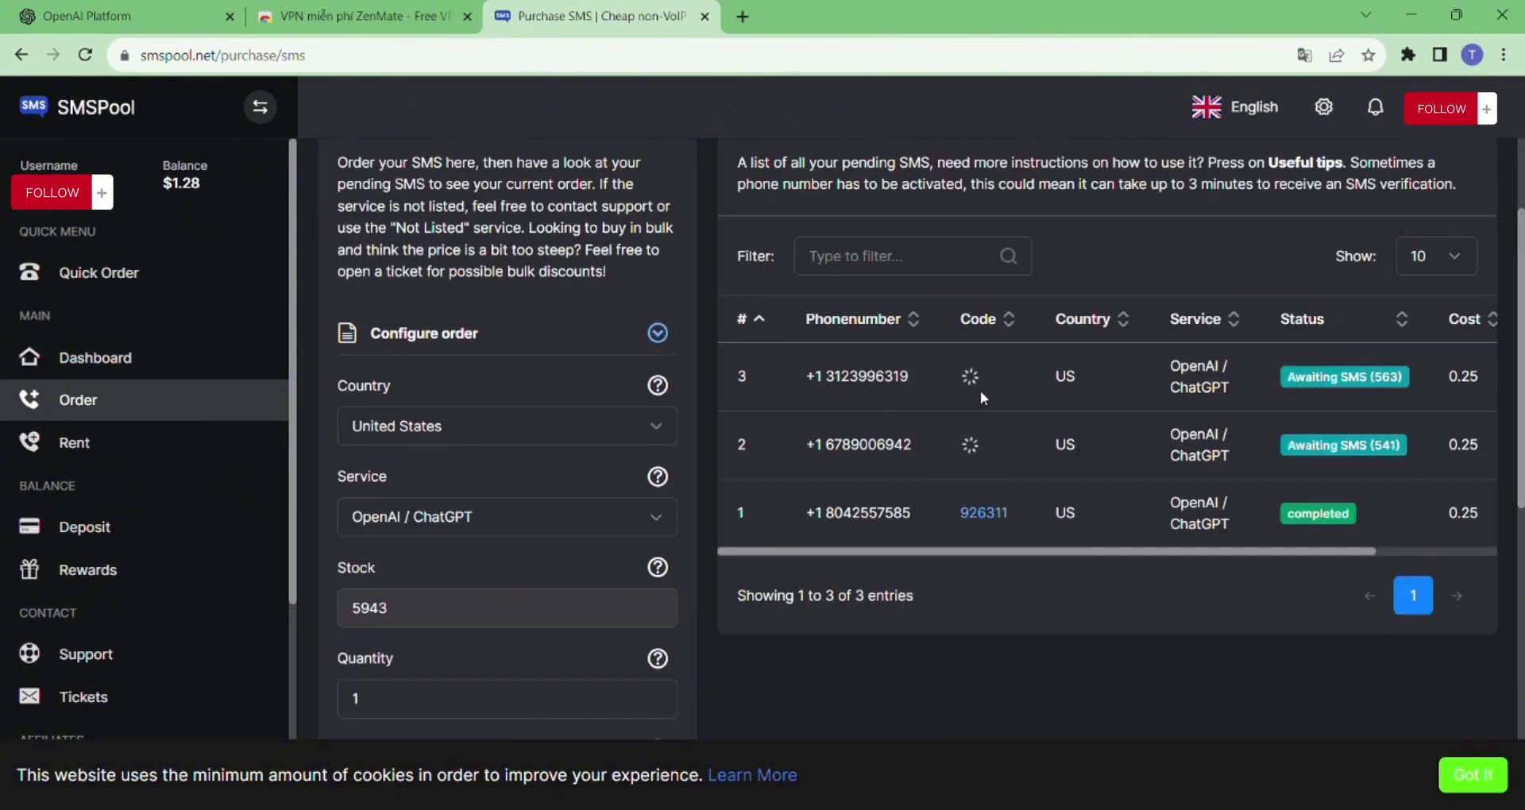
scroll(970, 402, "up", 1)
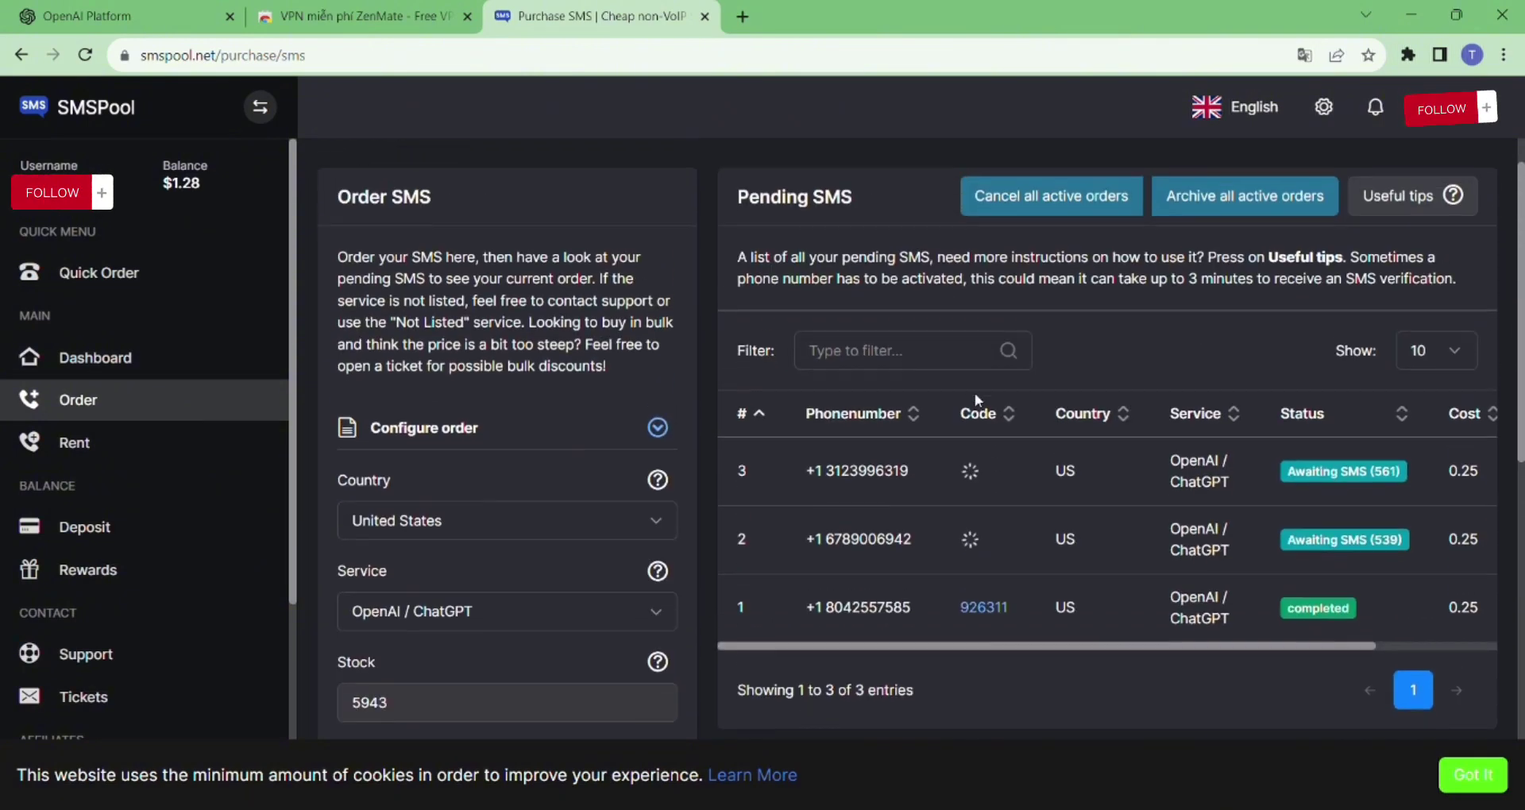
scroll(922, 503, "down", 6)
left_click(574, 612)
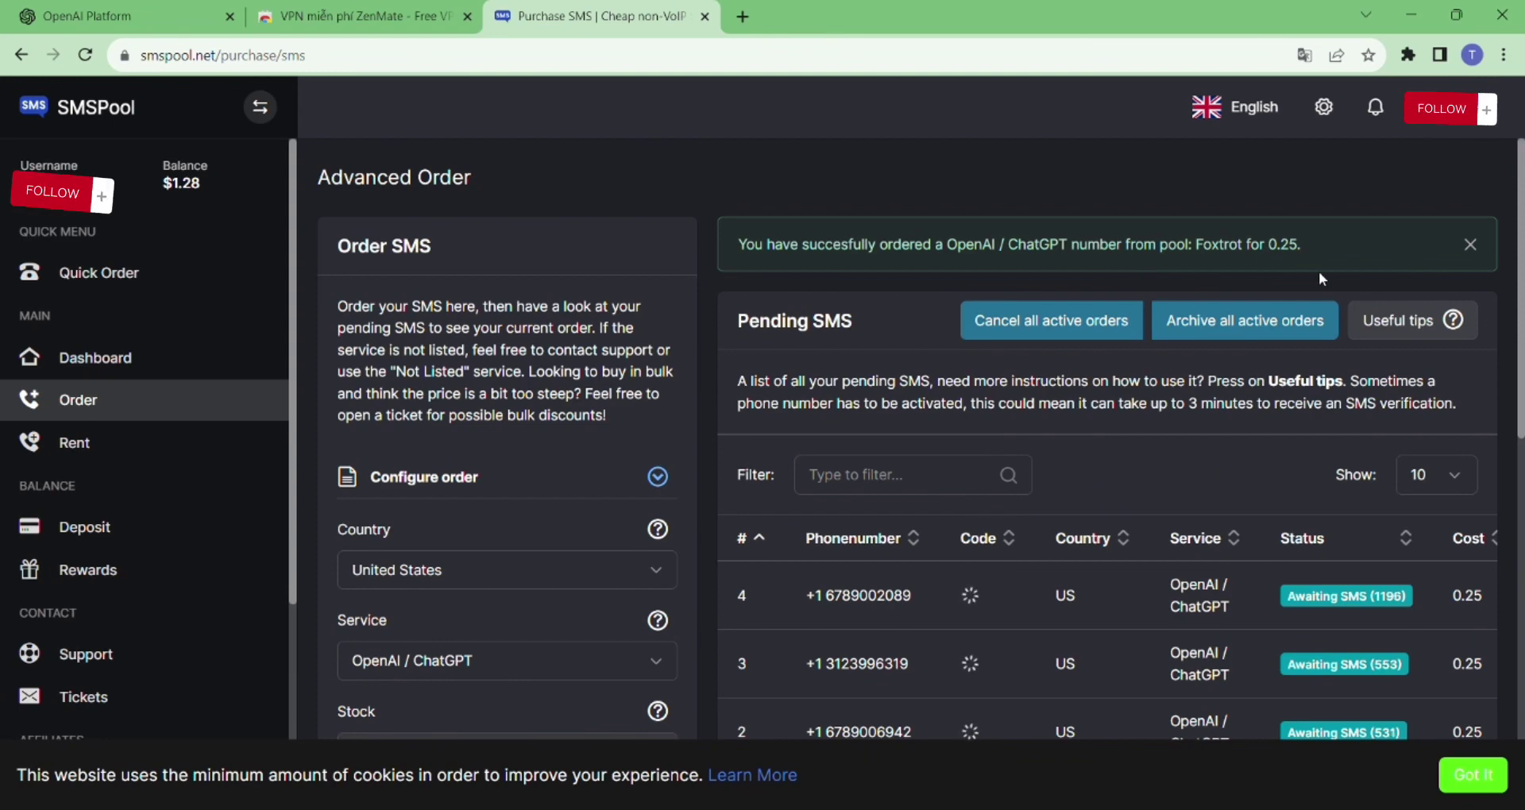
Select and copy the new phone number from row 4 of the Pending SMS table
scroll(1305, 270, "down", 3)
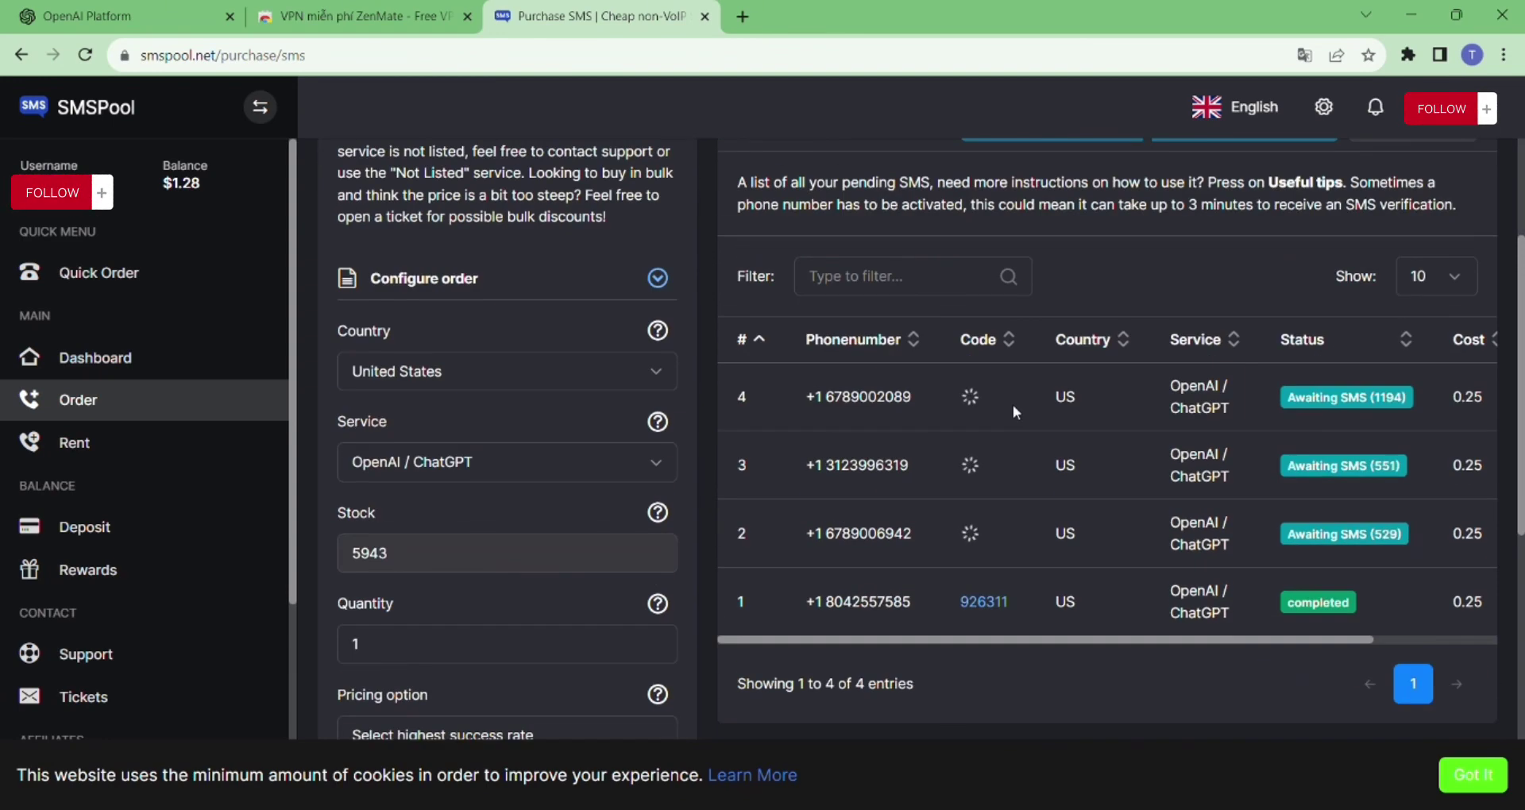
double_click(874, 397)
scroll(794, 302, "down", 1)
double_click(843, 322)
key("ctrl+c")
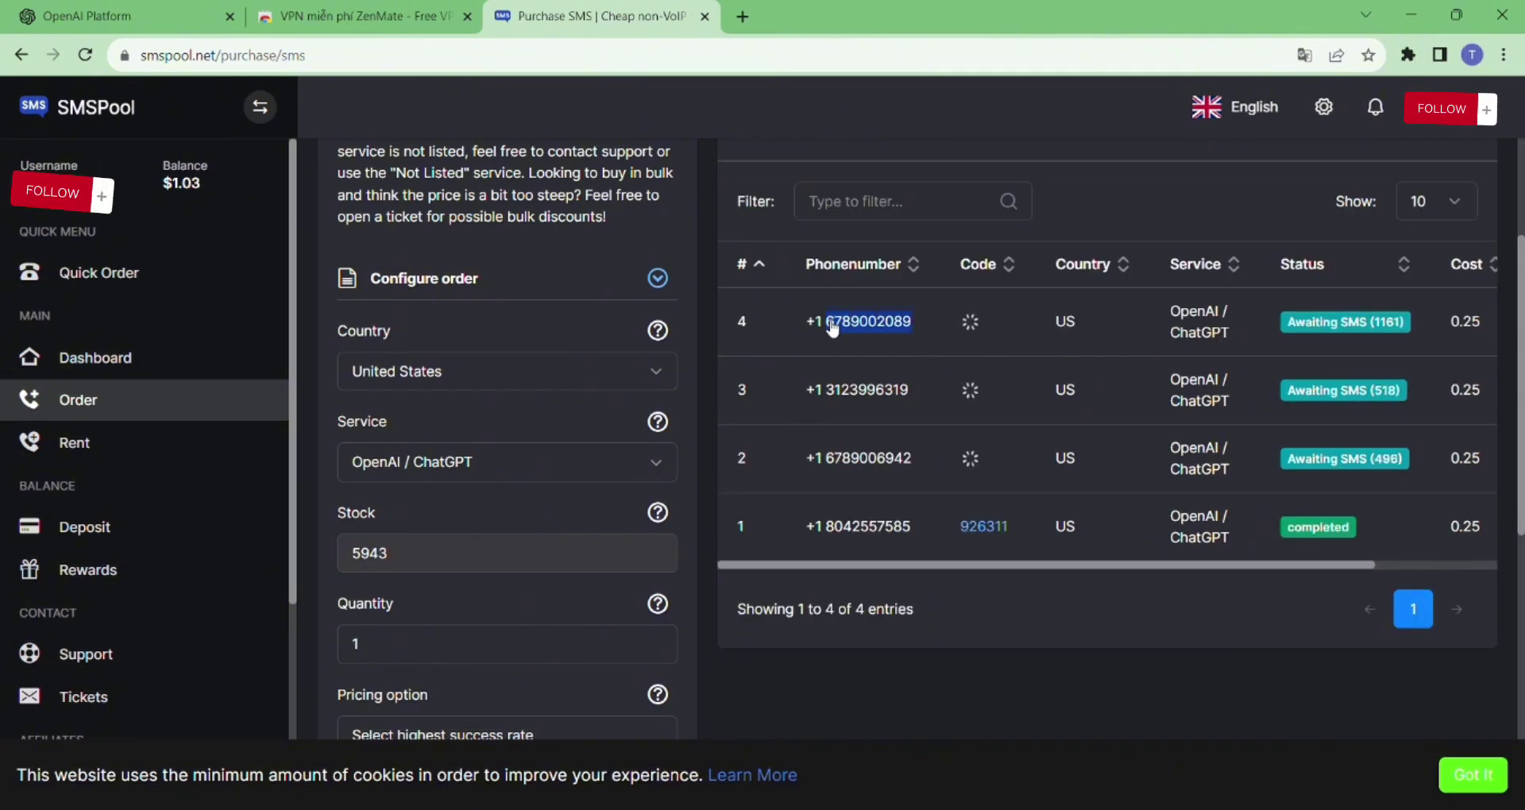
left_click(342, 99)
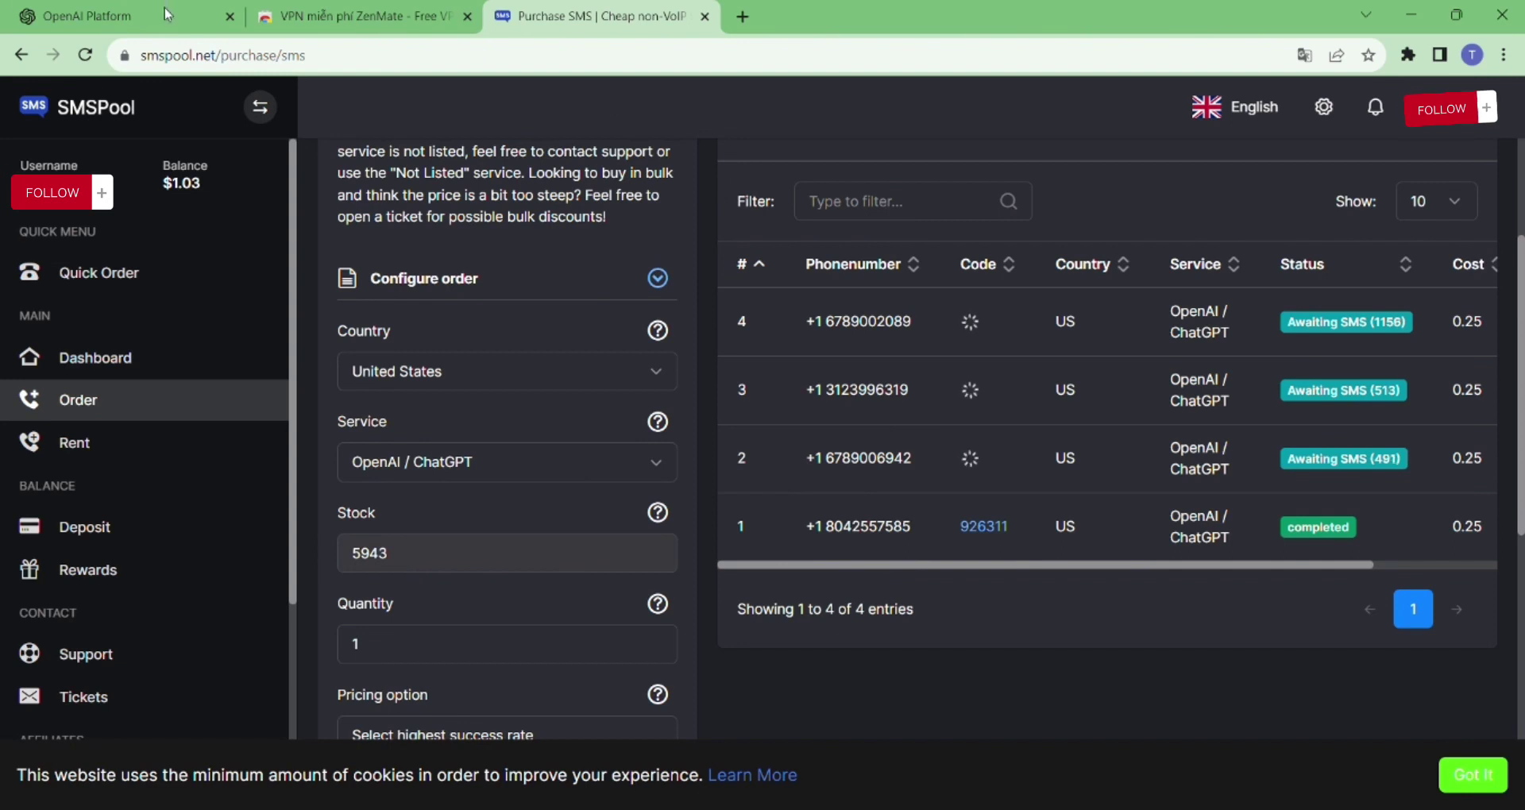
Reload the OpenAI Platform signup page to replace the Not available notice with the Tell us about you form
left_click(131, 14)
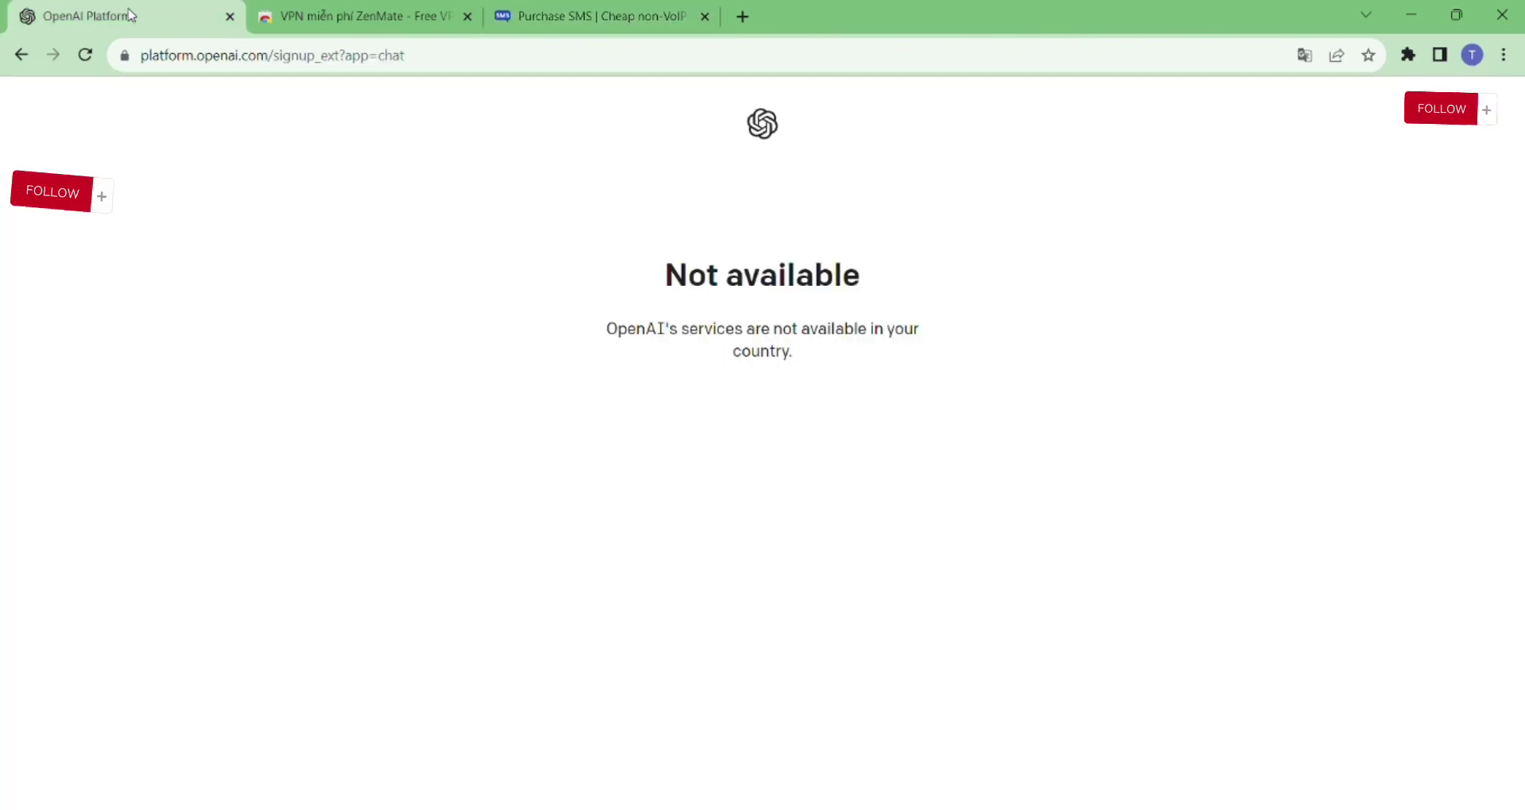
left_click(296, 57)
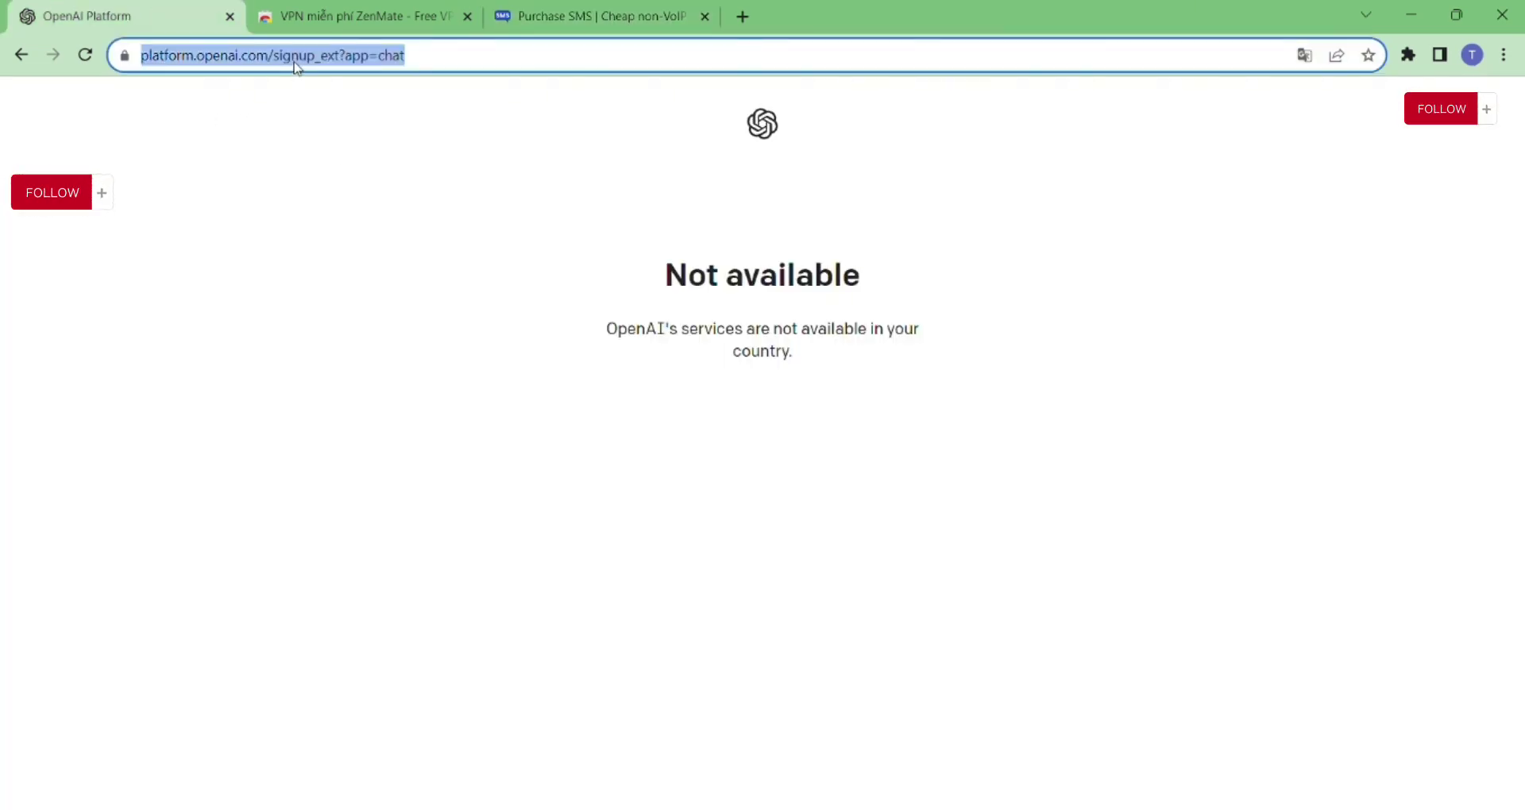
key("Return")
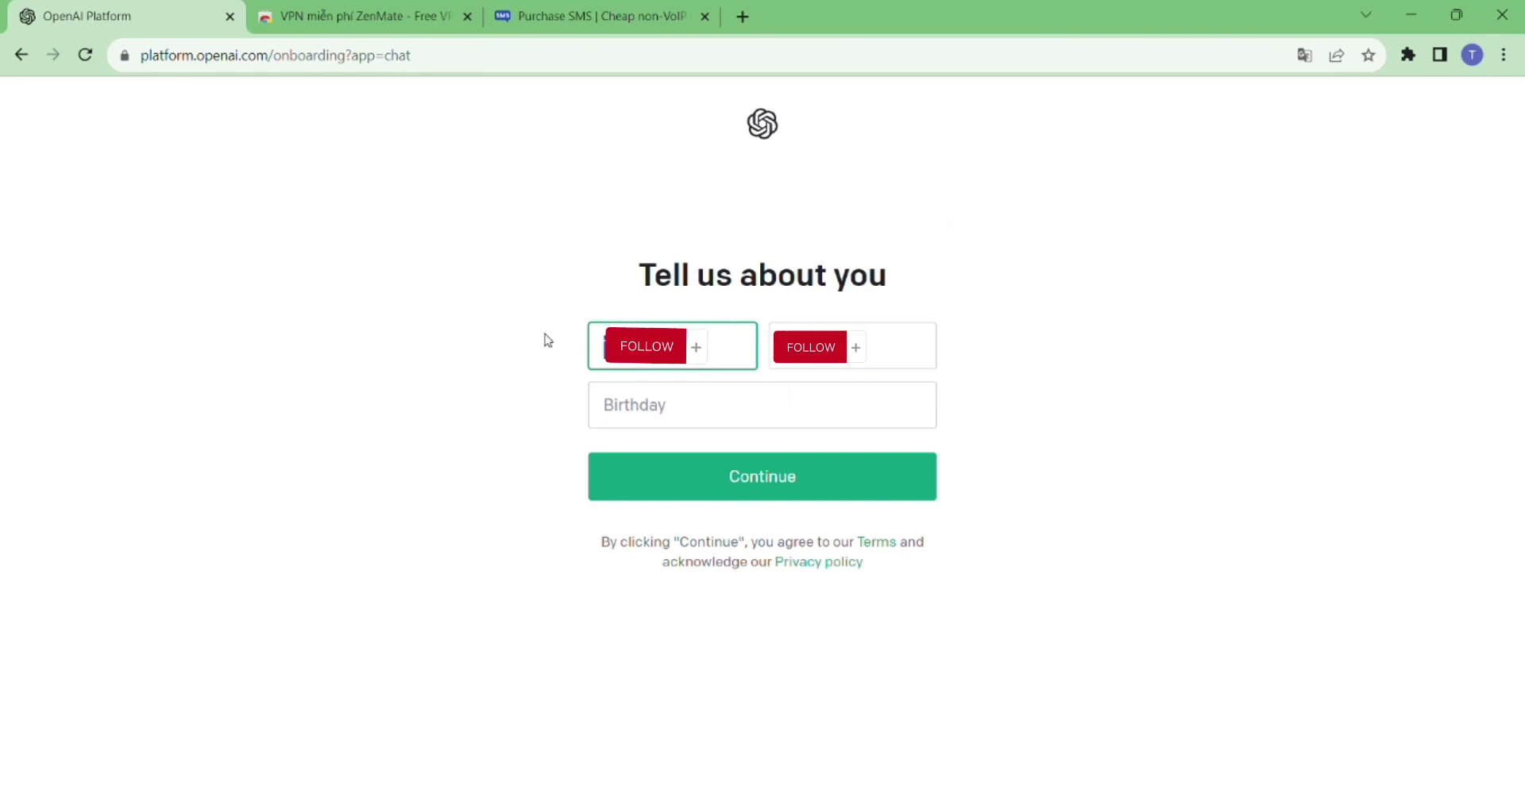
left_click(723, 422)
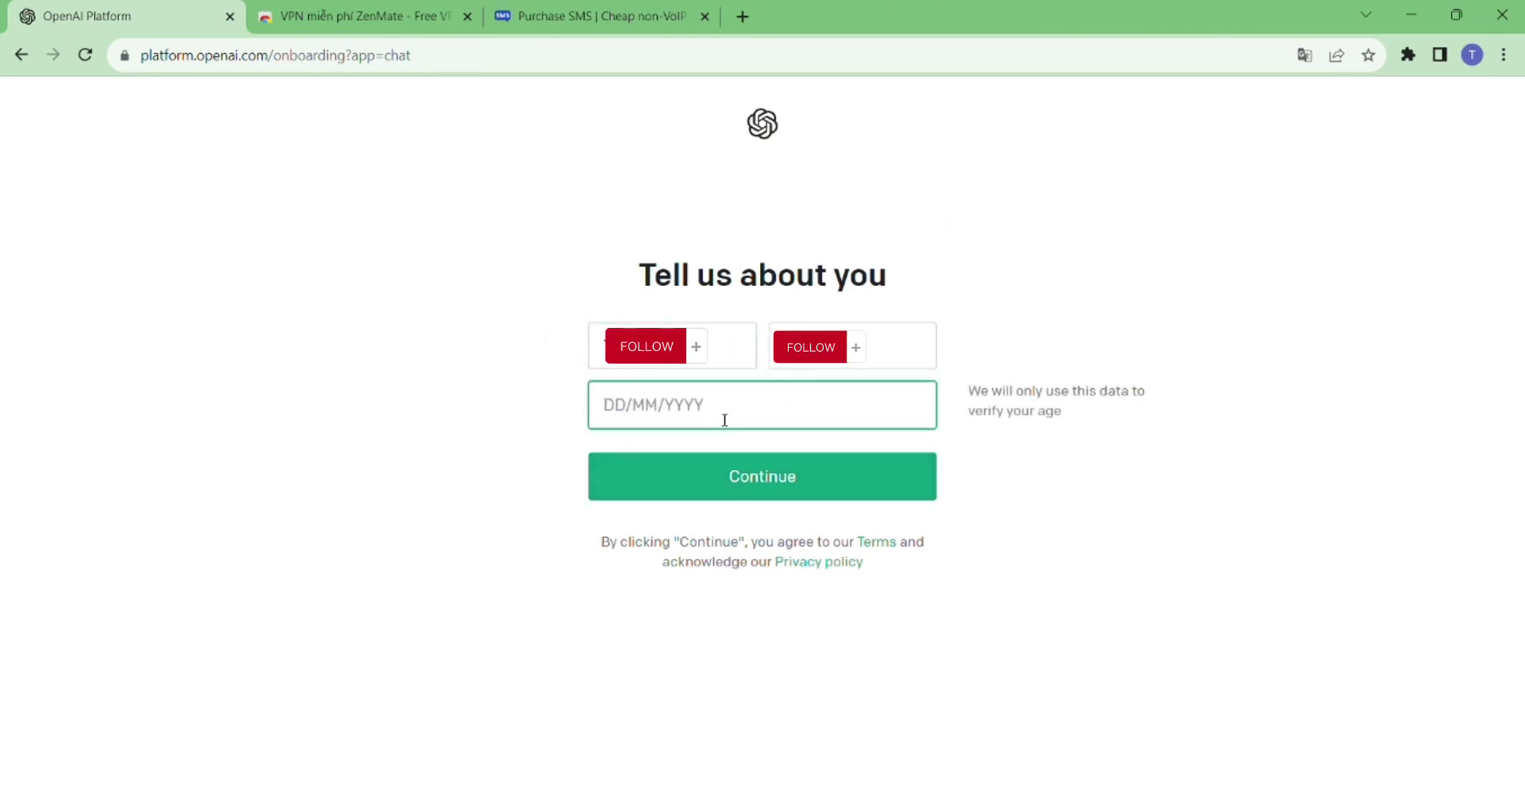
type("19/06/9")
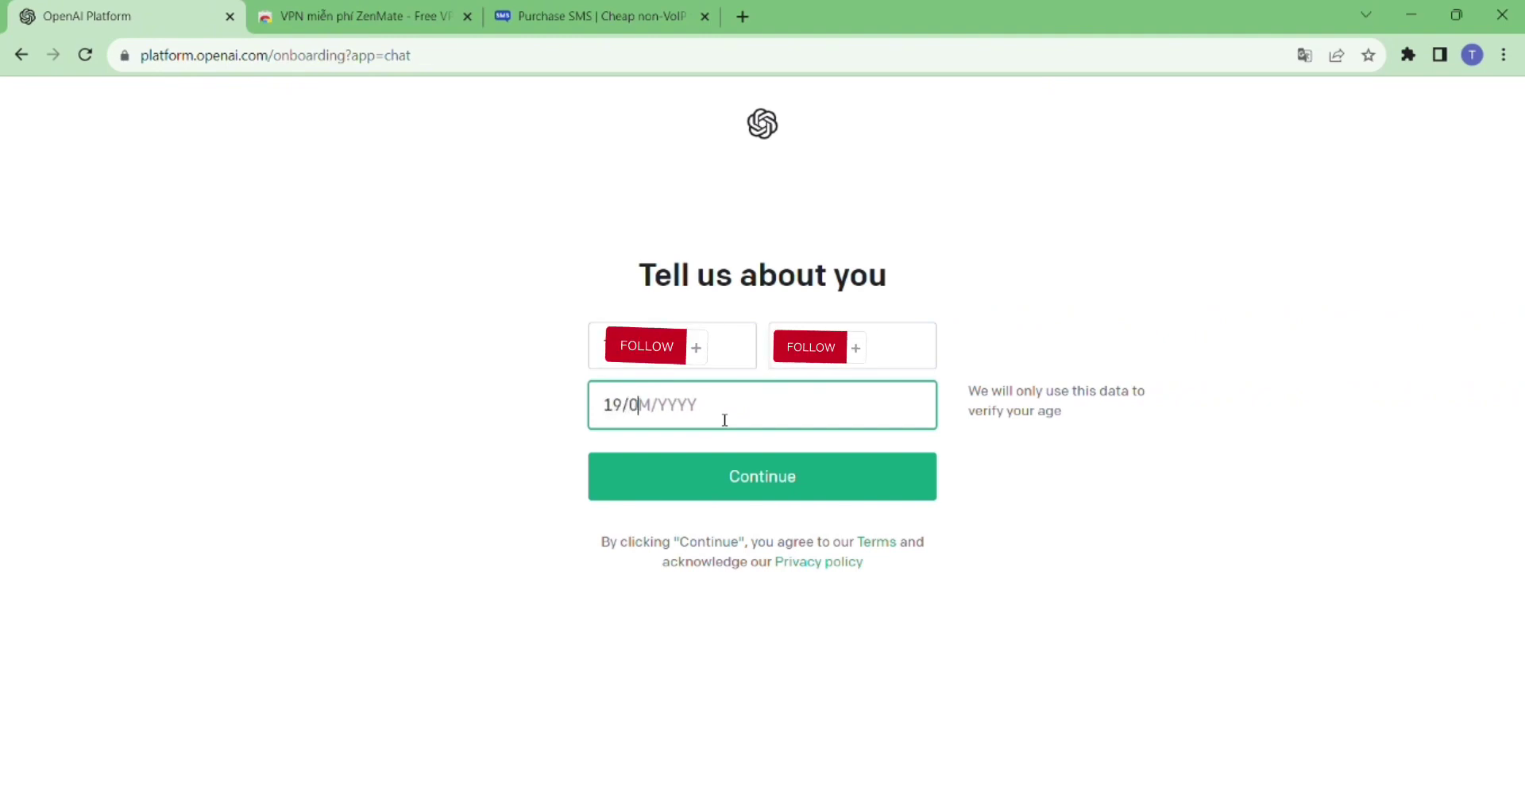
key("BackSpace")
type("1993")
key("BackSpace")
key("BackSpace")
type("90")
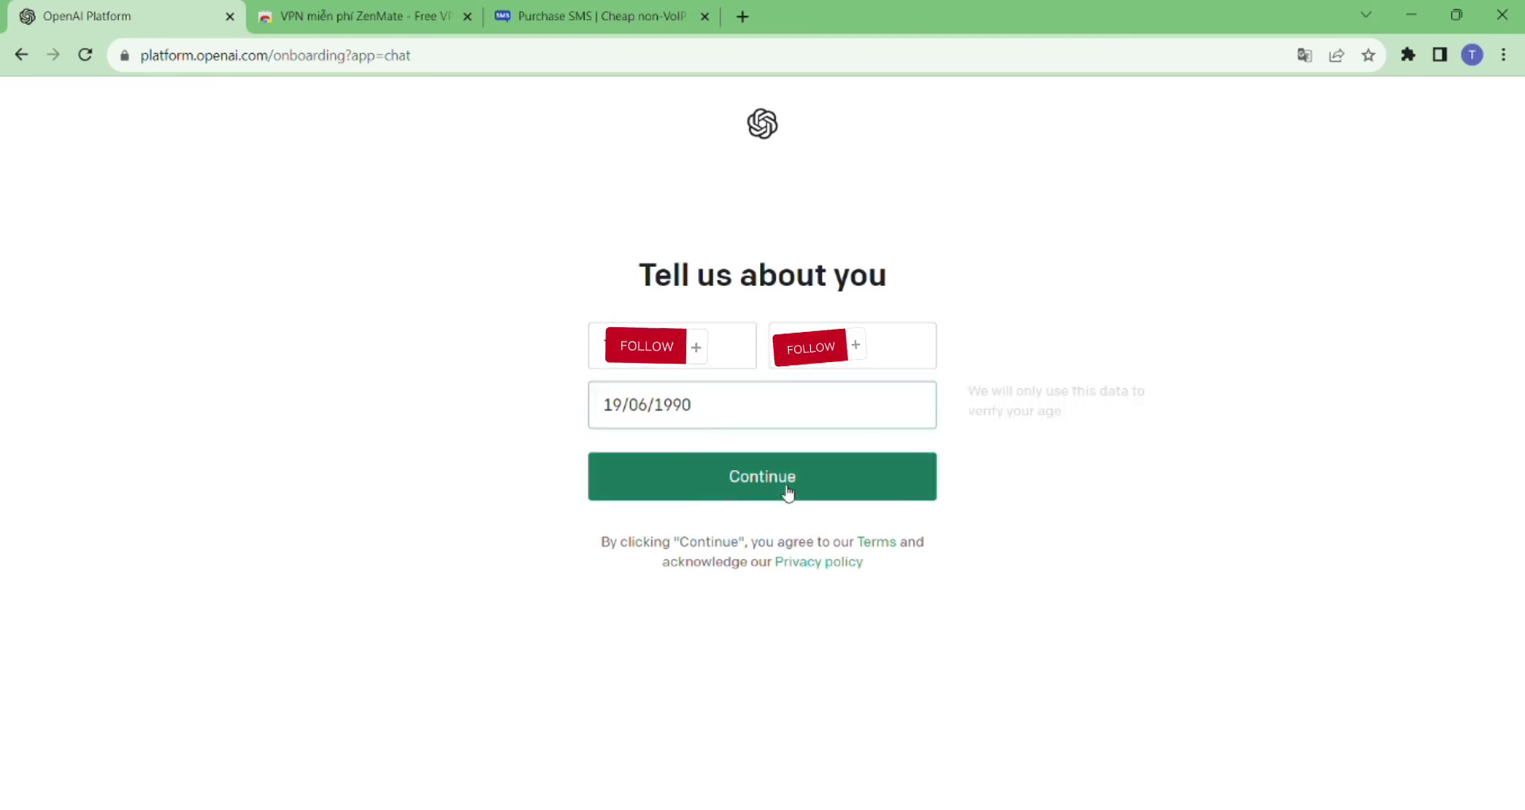
left_click(777, 481)
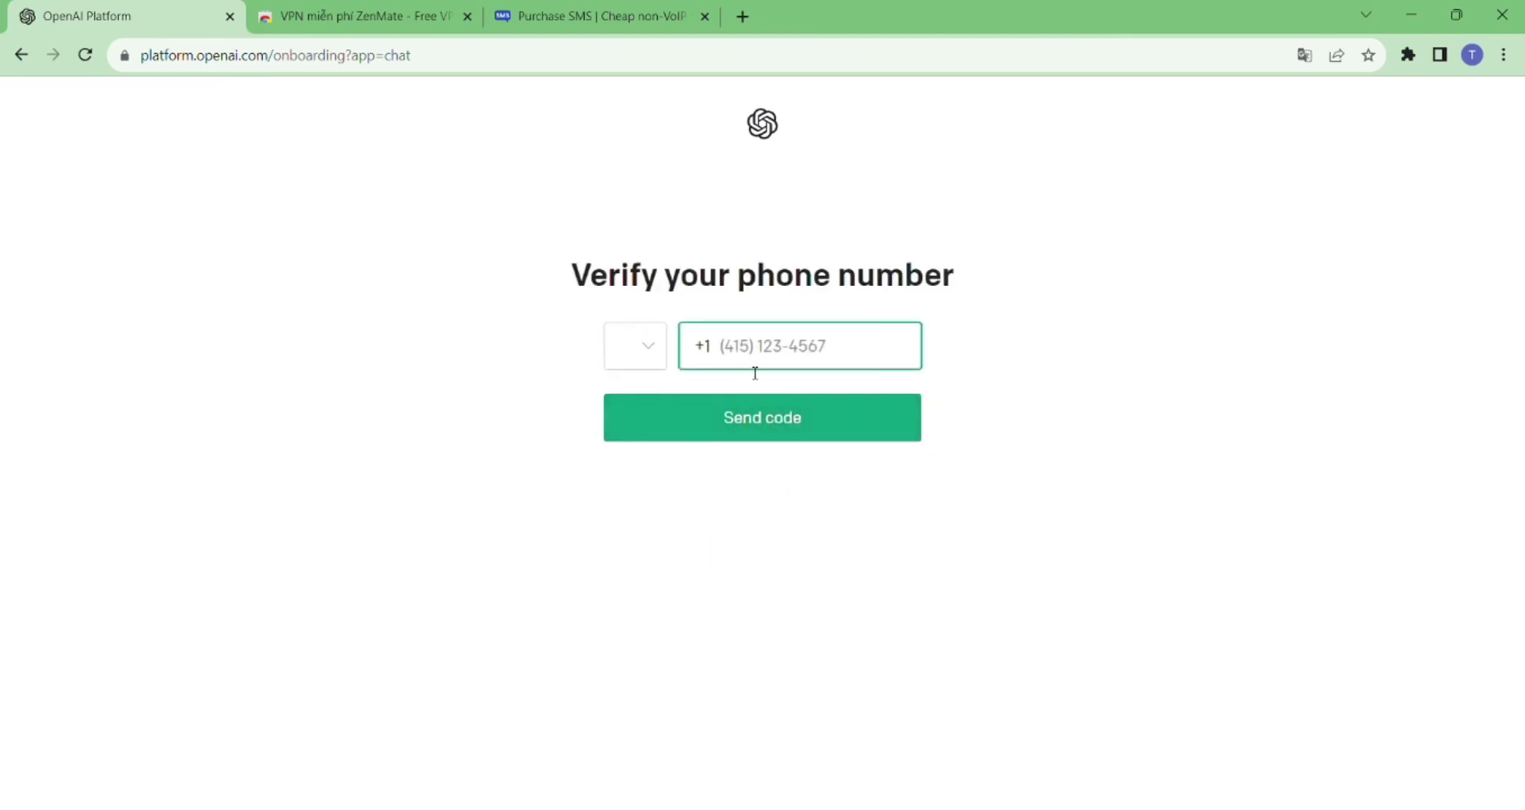
Choose United States, paste the purchased phone number and request the SMS code
left_click(631, 358)
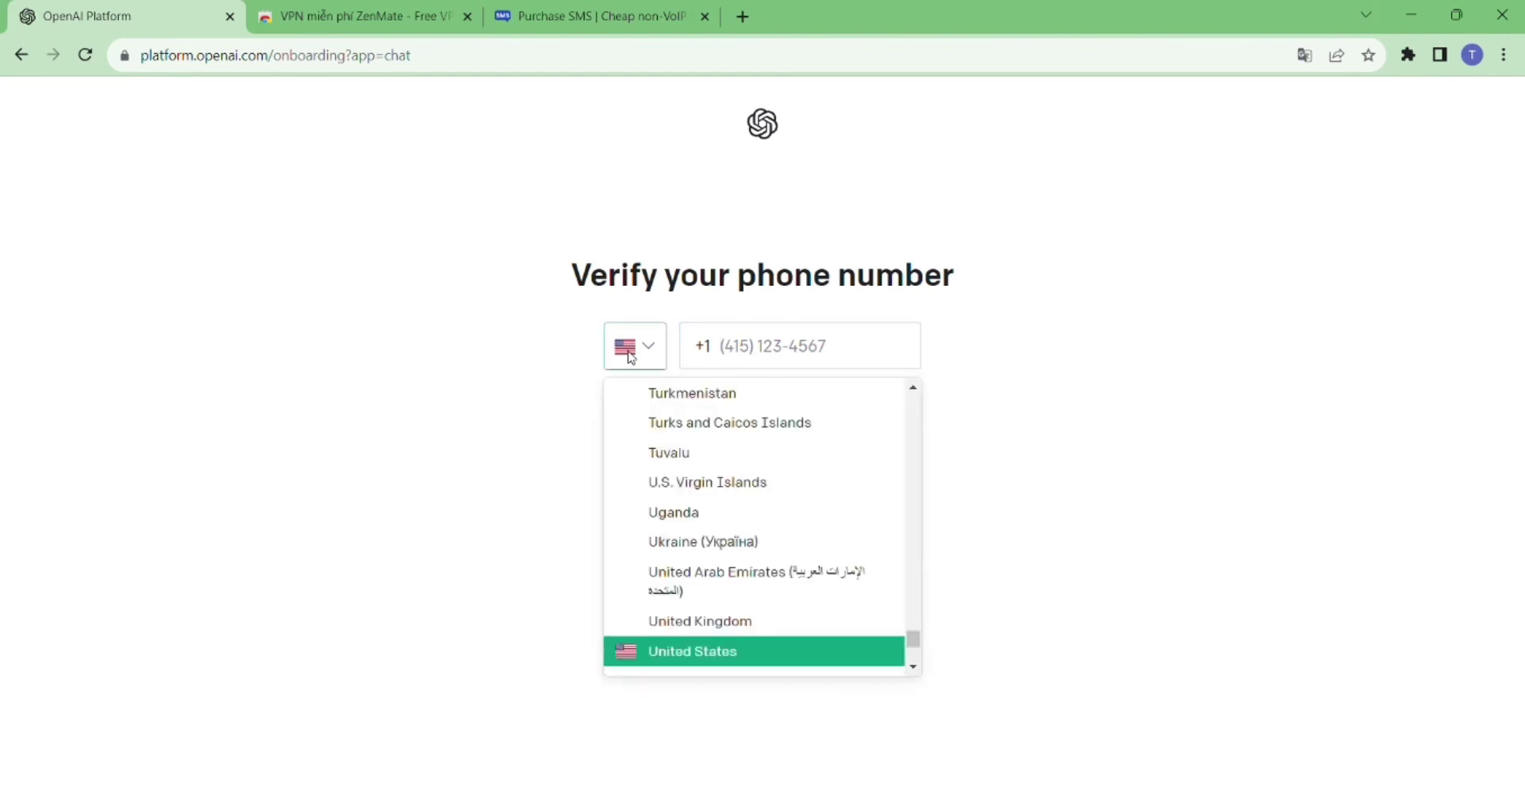
scroll(695, 622, "down", 1)
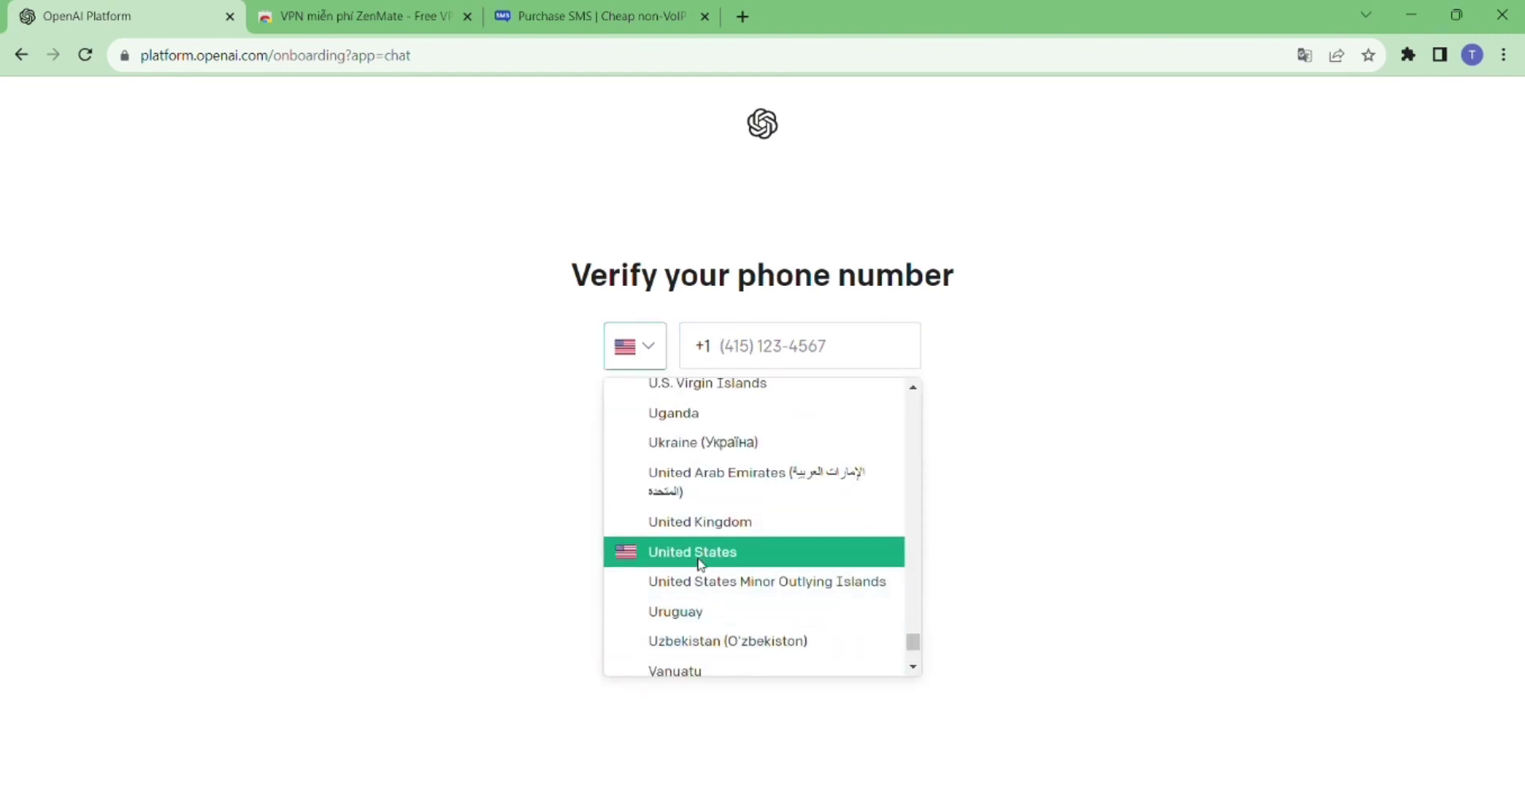
left_click(703, 556)
key("ctrl+v")
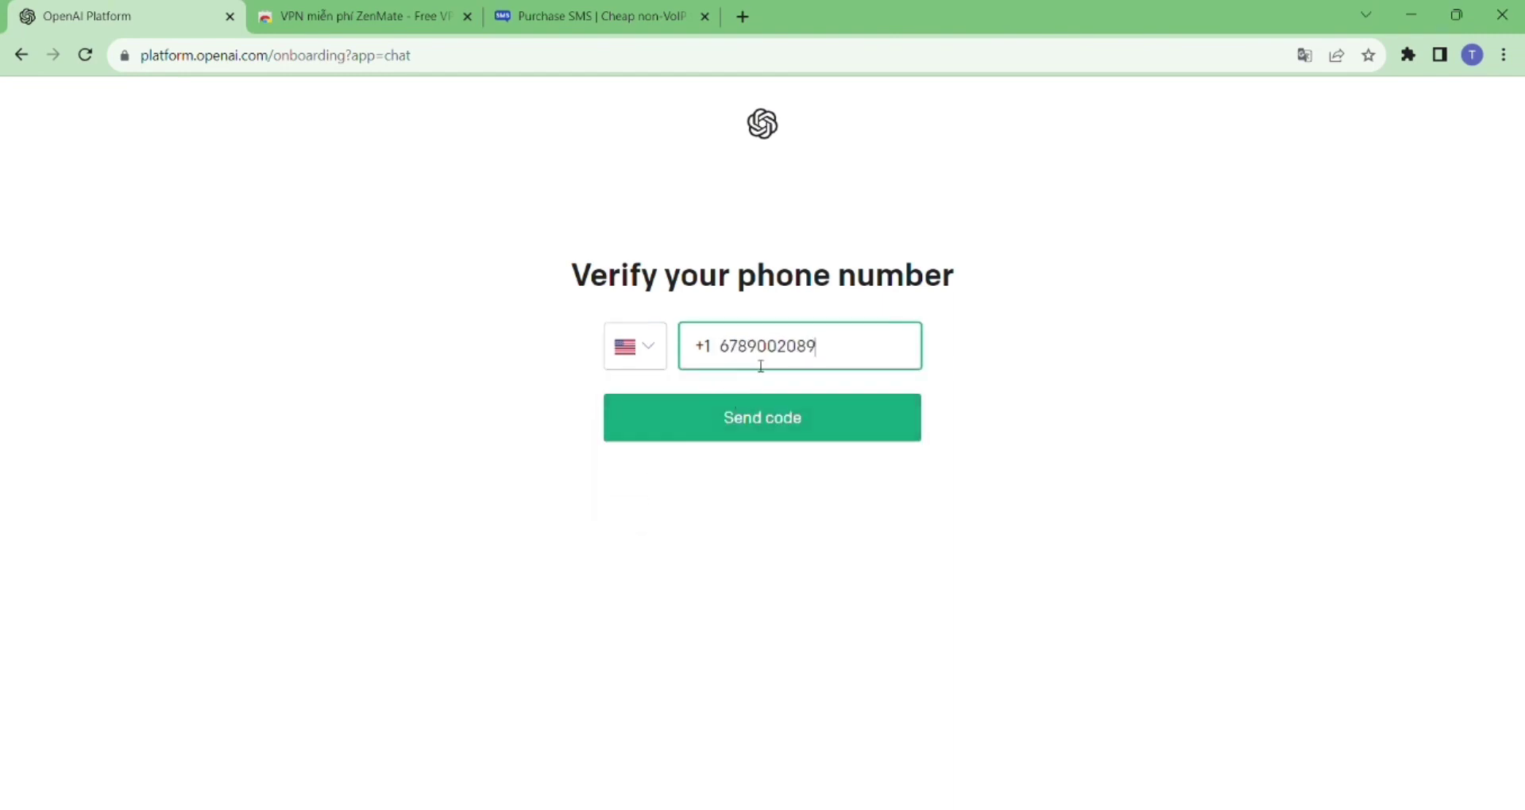
left_click(785, 431)
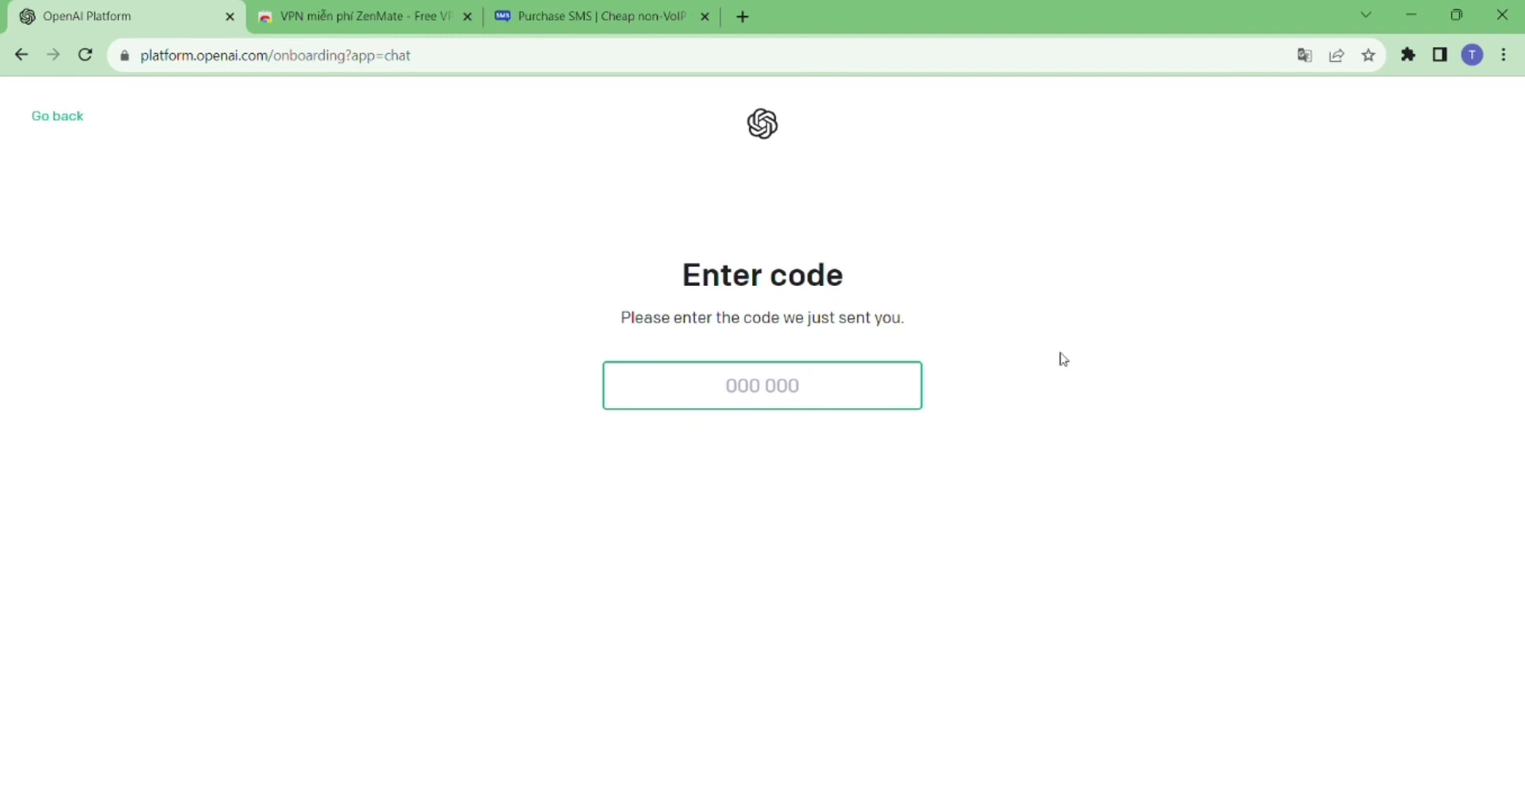
Copy the received verification code from SMSPool and enter it on OpenAI's Enter code page
left_click(612, 14)
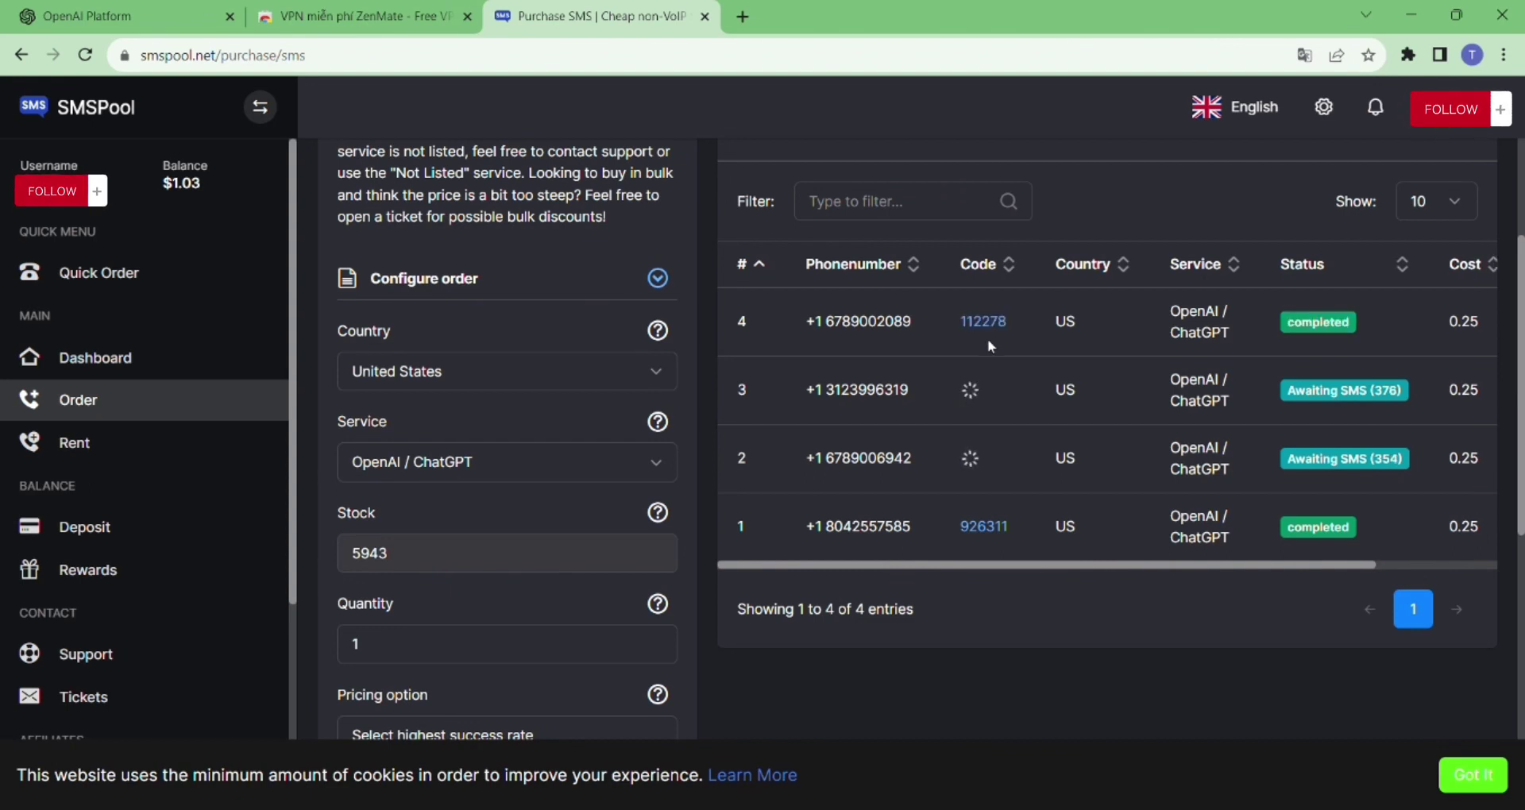
mouse_move(1008, 322)
left_mouse_down()
mouse_move(985, 323)
mouse_move(1038, 329)
left_mouse_up()
left_click(1031, 329)
left_click(233, 9)
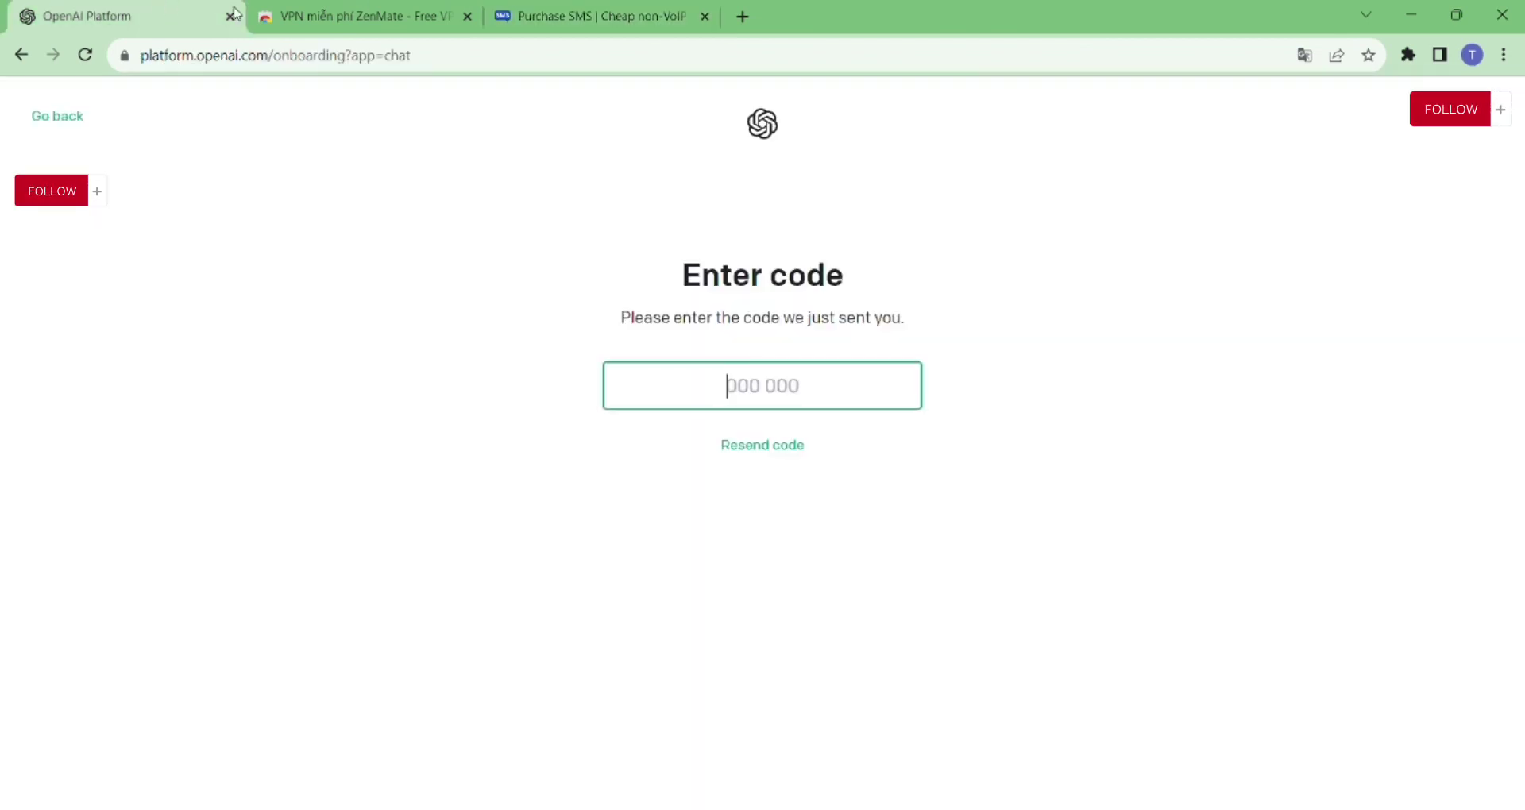
left_click(641, 19)
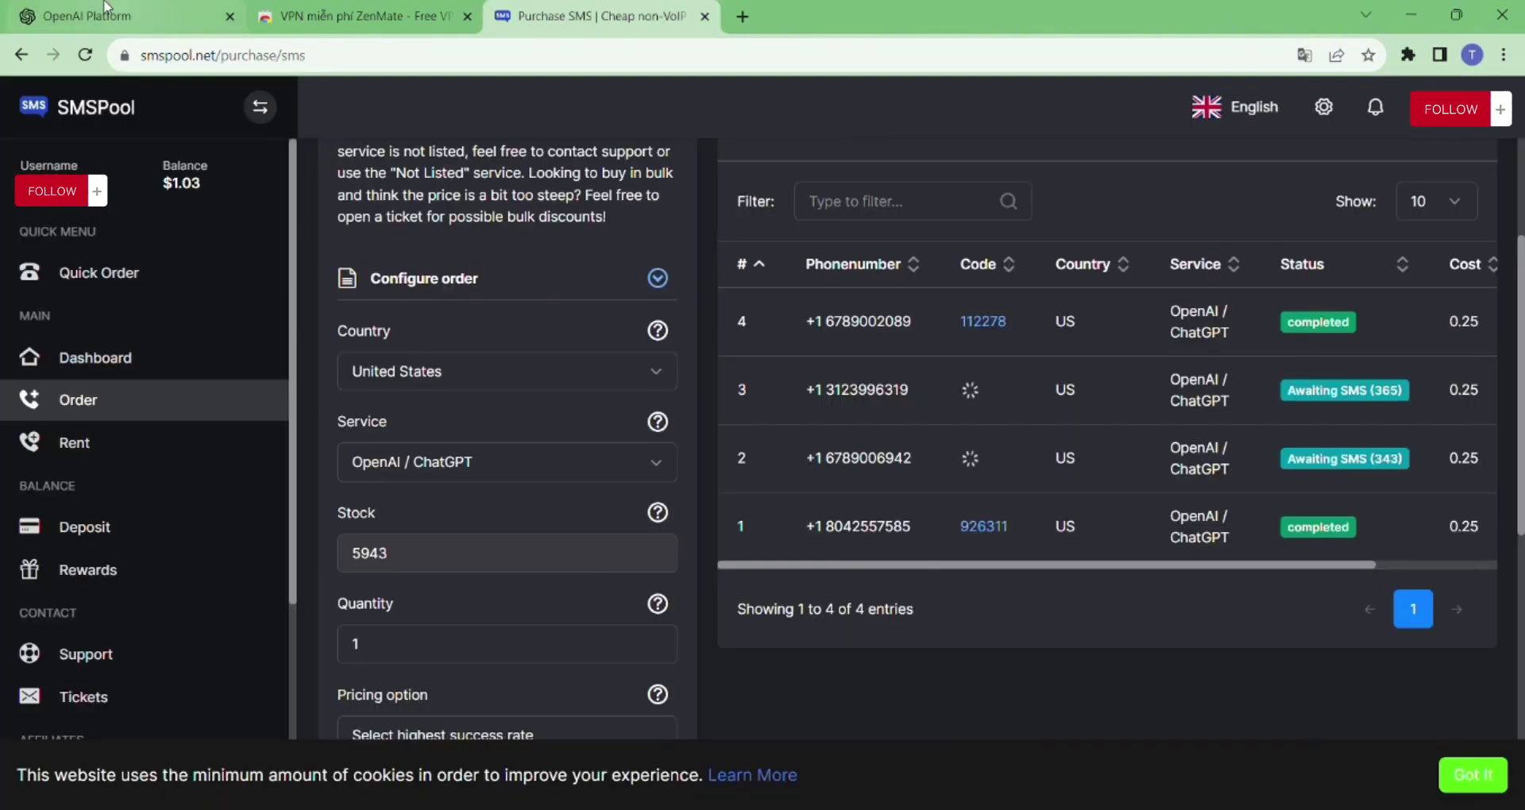
left_click(109, 7)
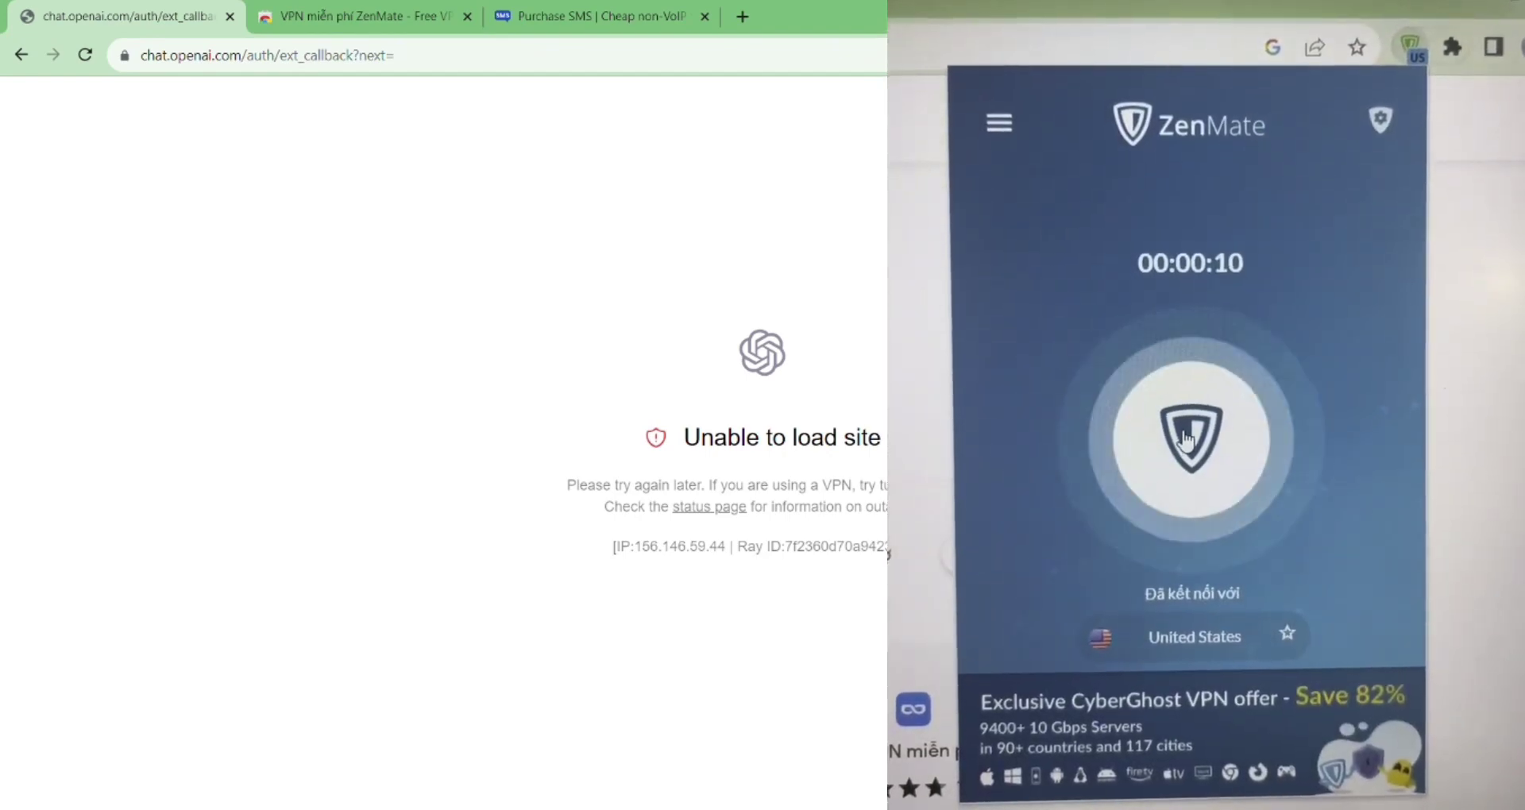
Reload chat.openai.com so ChatGPT loads through to its welcome dialog
left_click(363, 57)
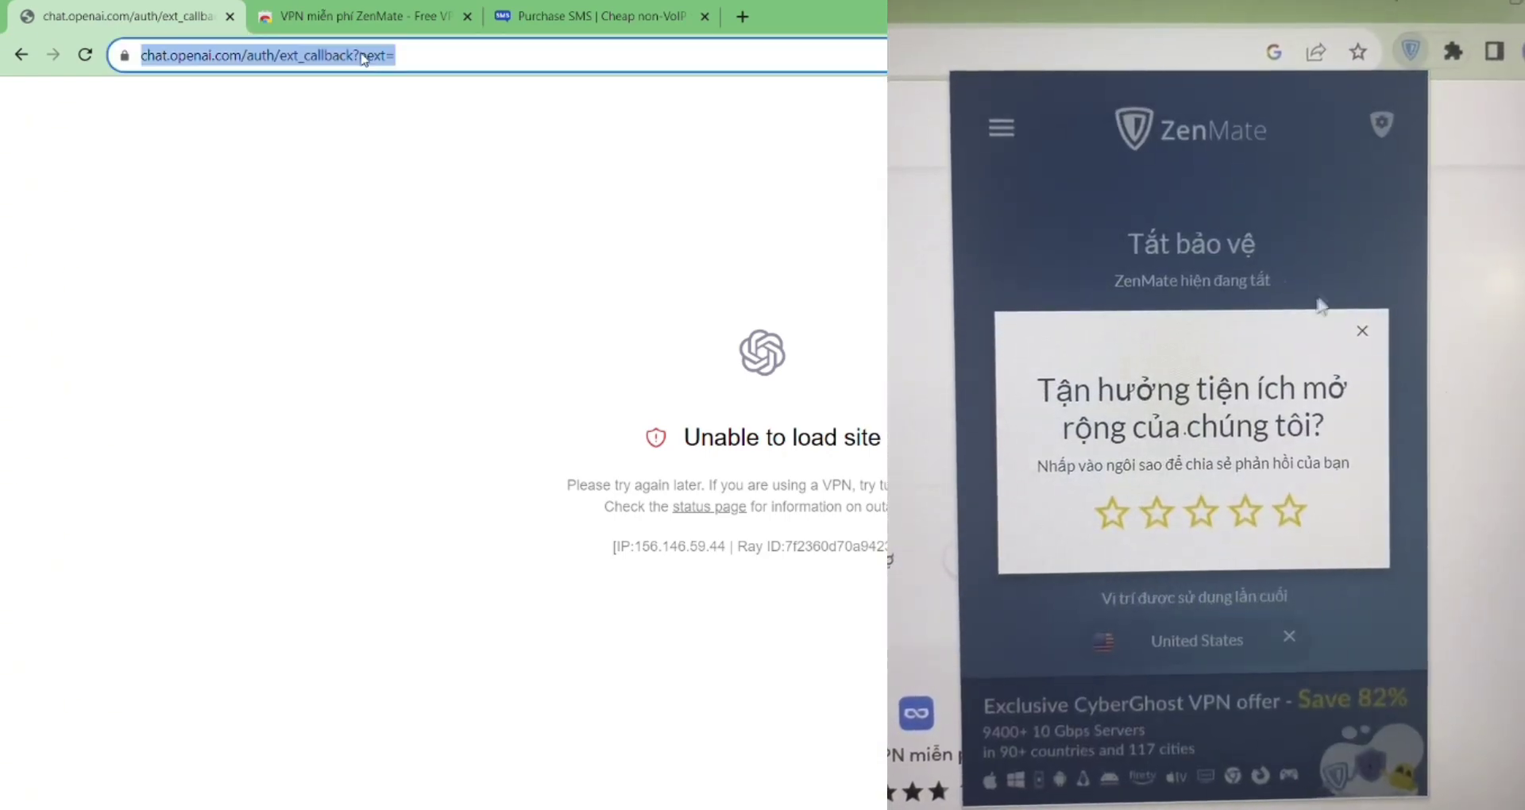
key("Return")
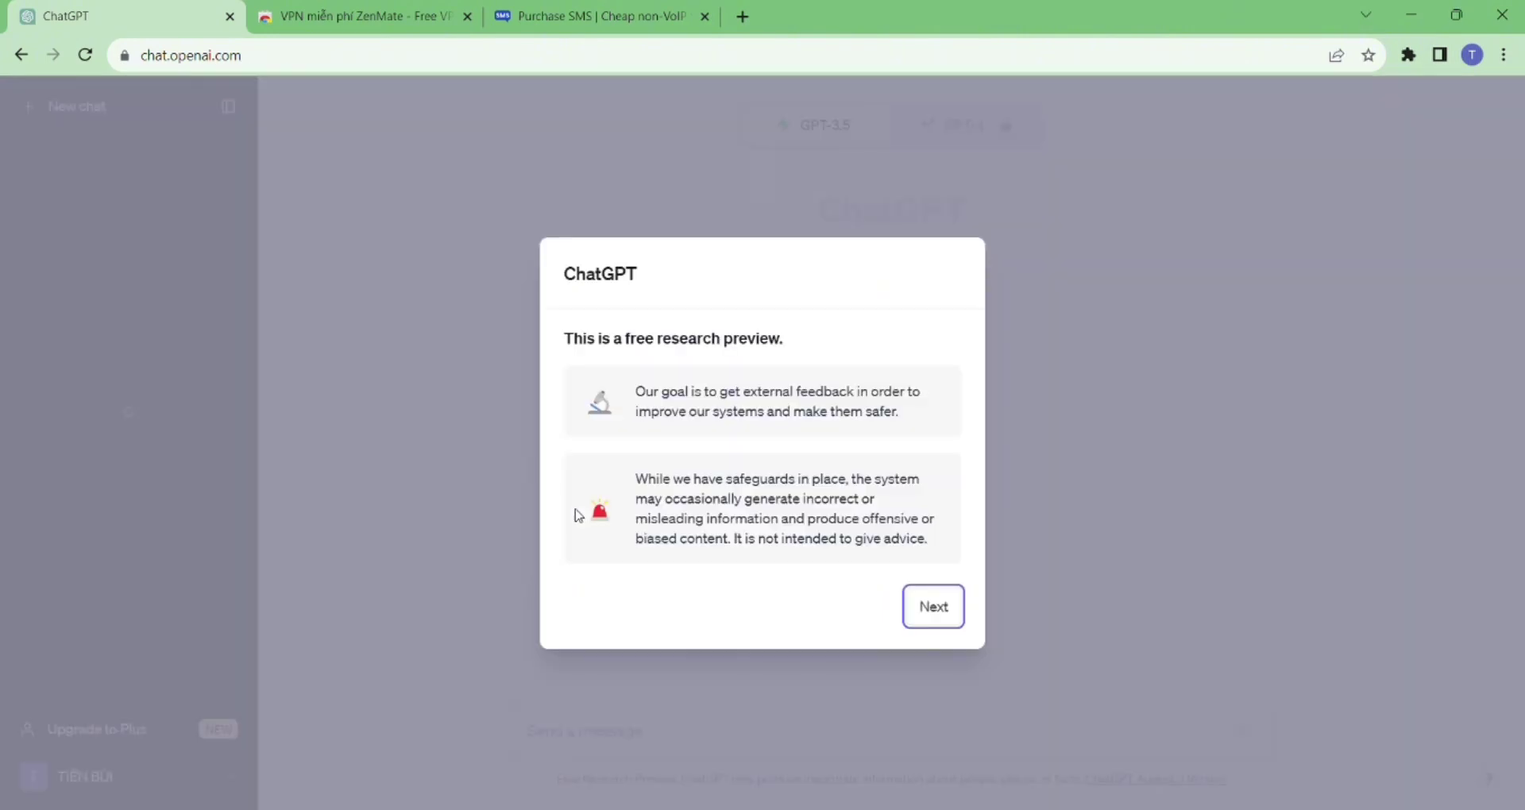
Dismiss the three ChatGPT welcome notices with Next, Next and Done
left_click(941, 616)
left_click(944, 592)
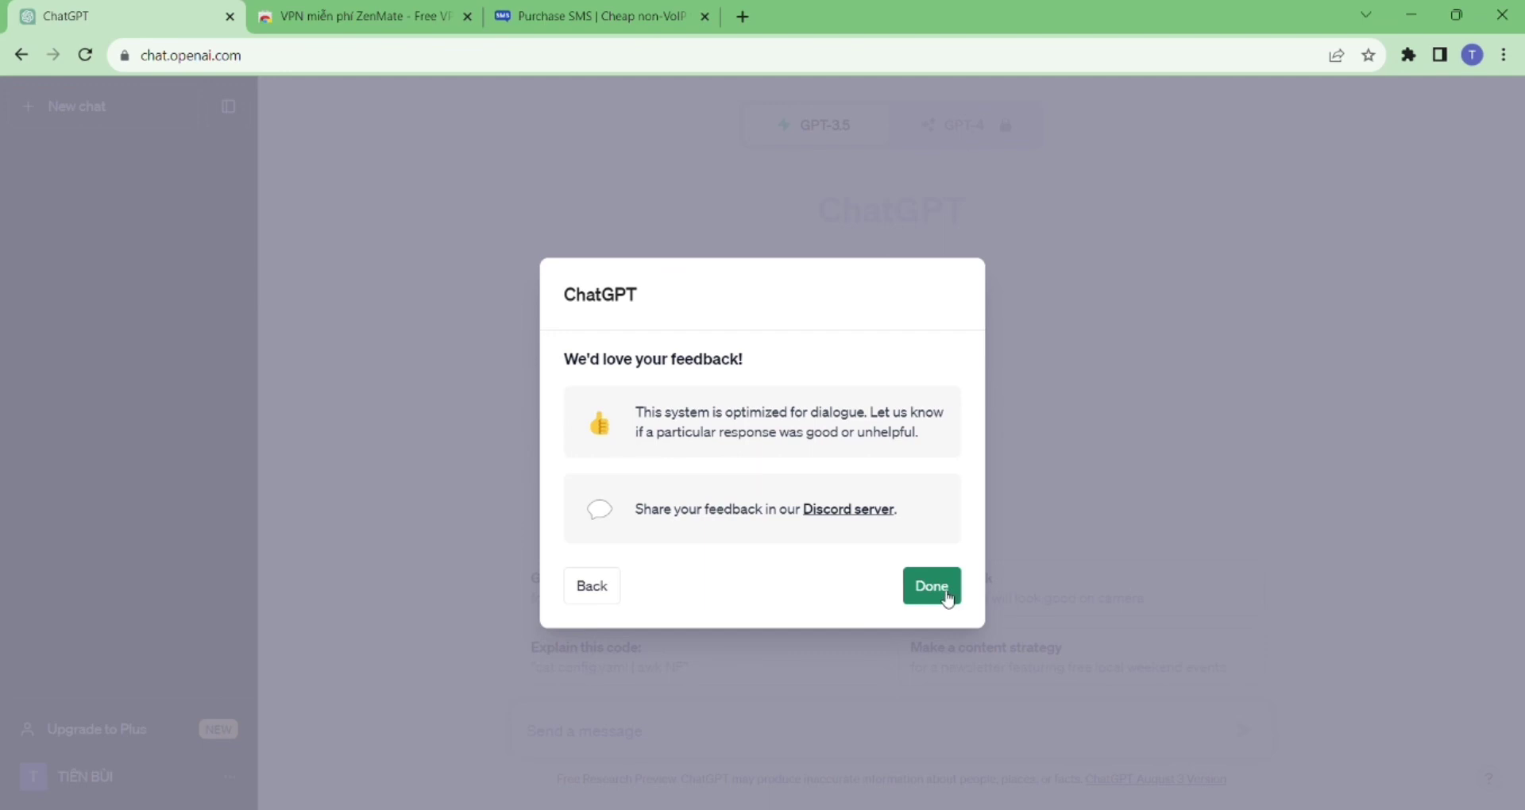
left_click(947, 594)
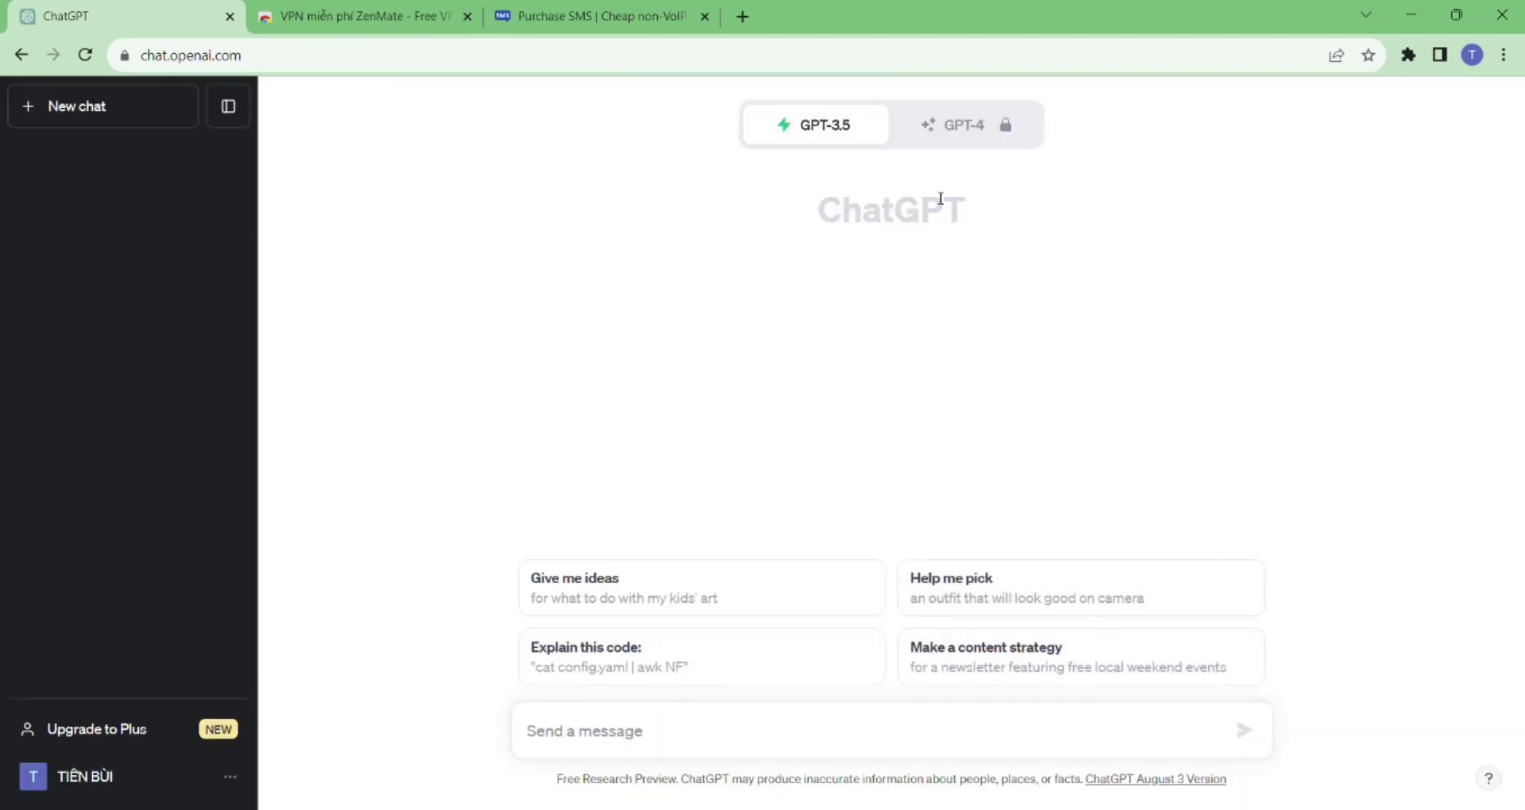
Check the GPT-4 and GPT-3.5 model tabs and leave the message box empty
mouse_move(957, 121)
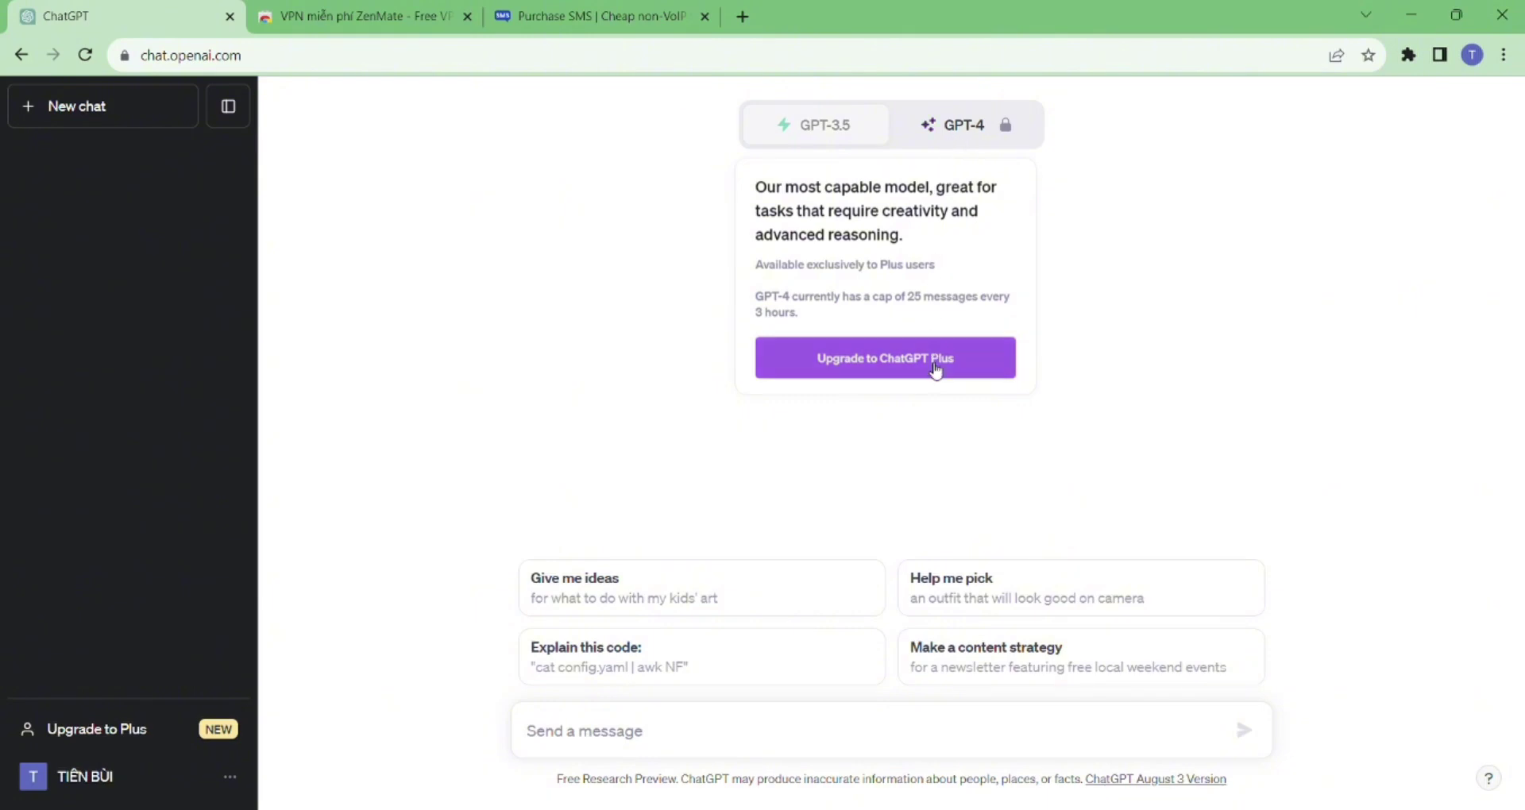
mouse_move(812, 139)
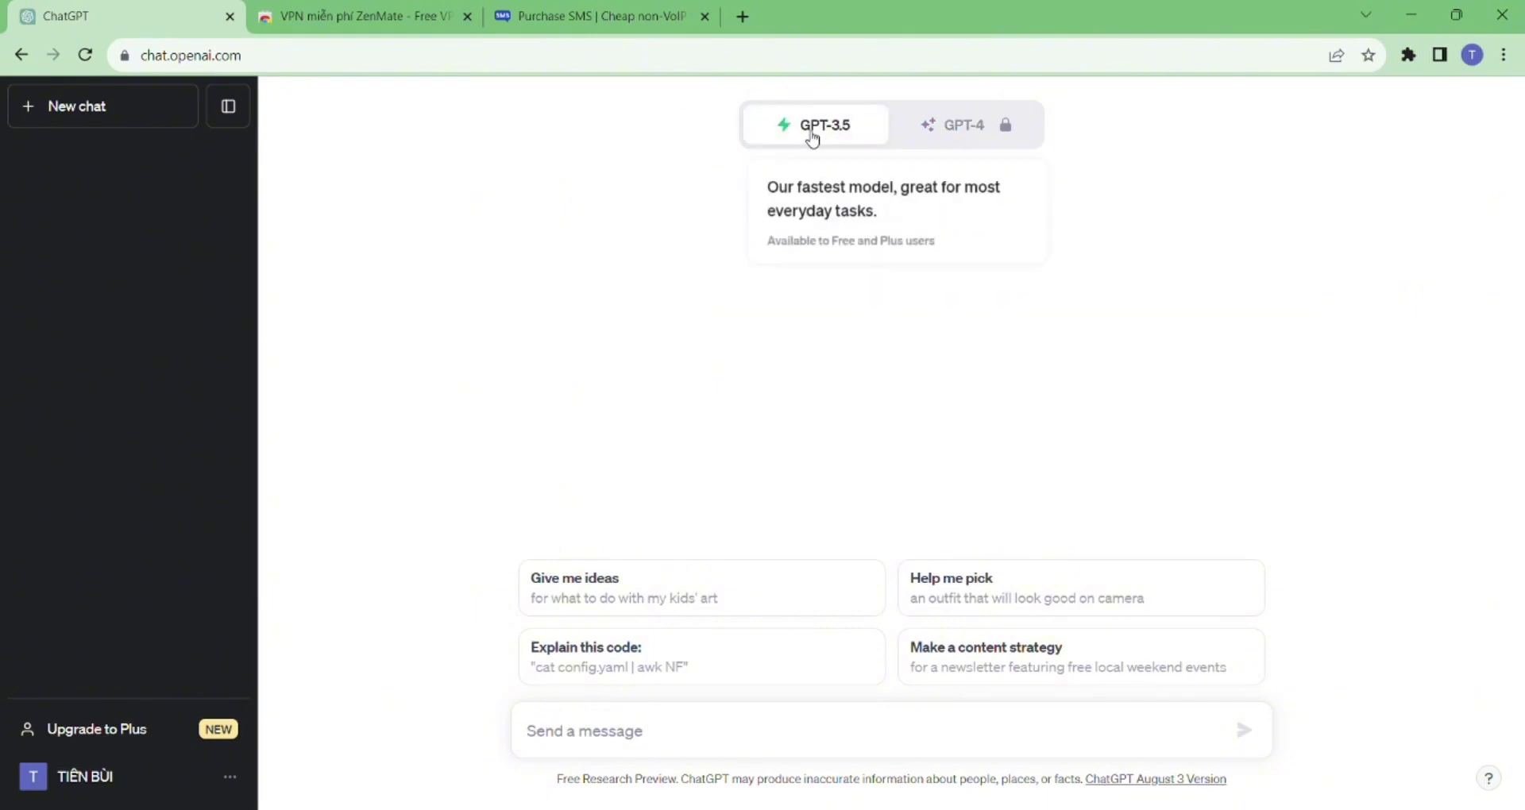
left_click(635, 749)
type("si")
key("BackSpace")
key("BackSpace")
type("s")
key("BackSpace")
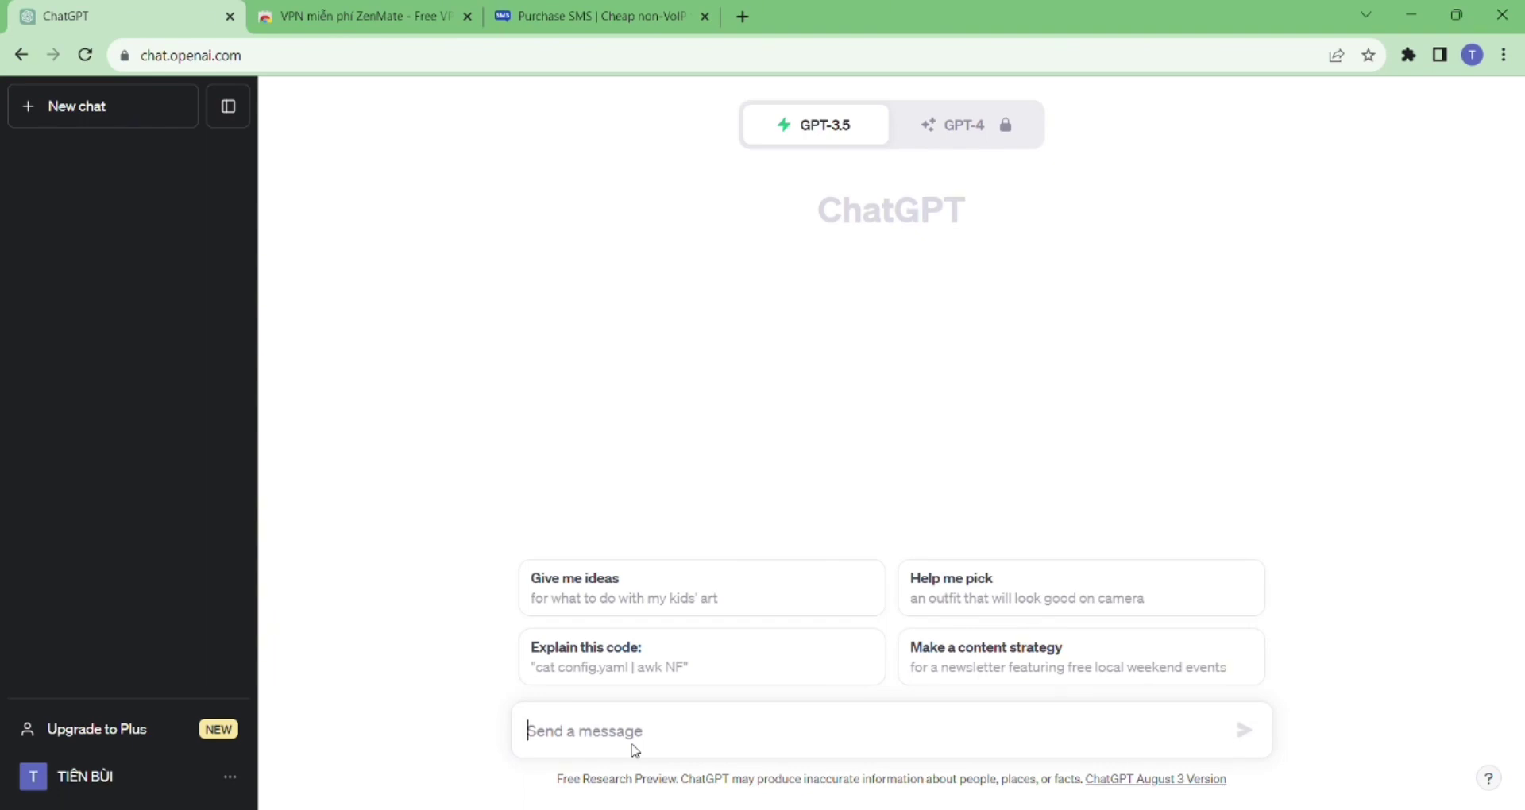
Begin the Vietnamese request for YouTube channel name ideas, fixing the typos in 'kênh youtube' and 'tên'
type("cho tôi")
type(" 1 gơ")
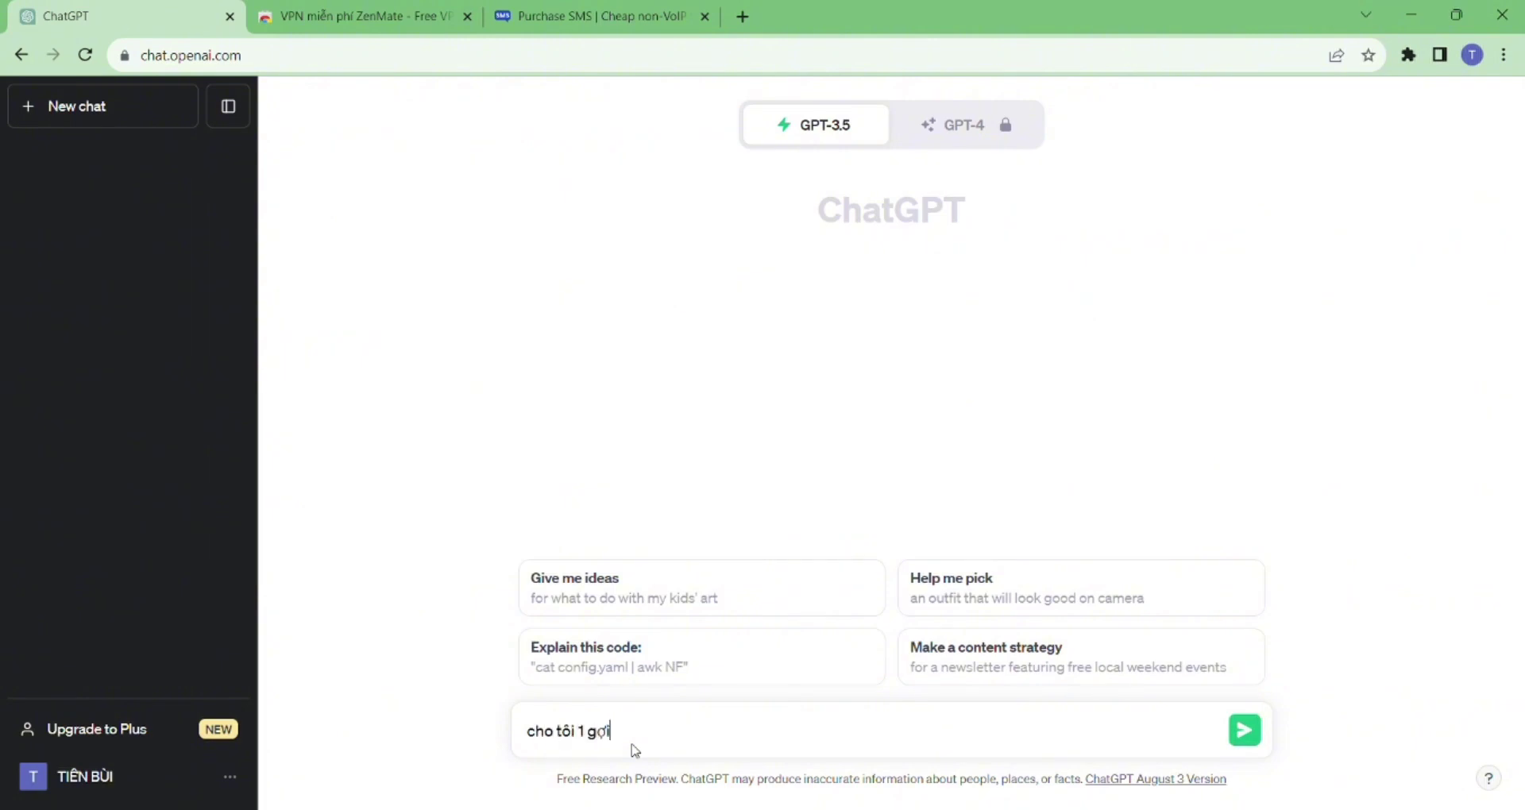
type("i ý về kênh youtube")
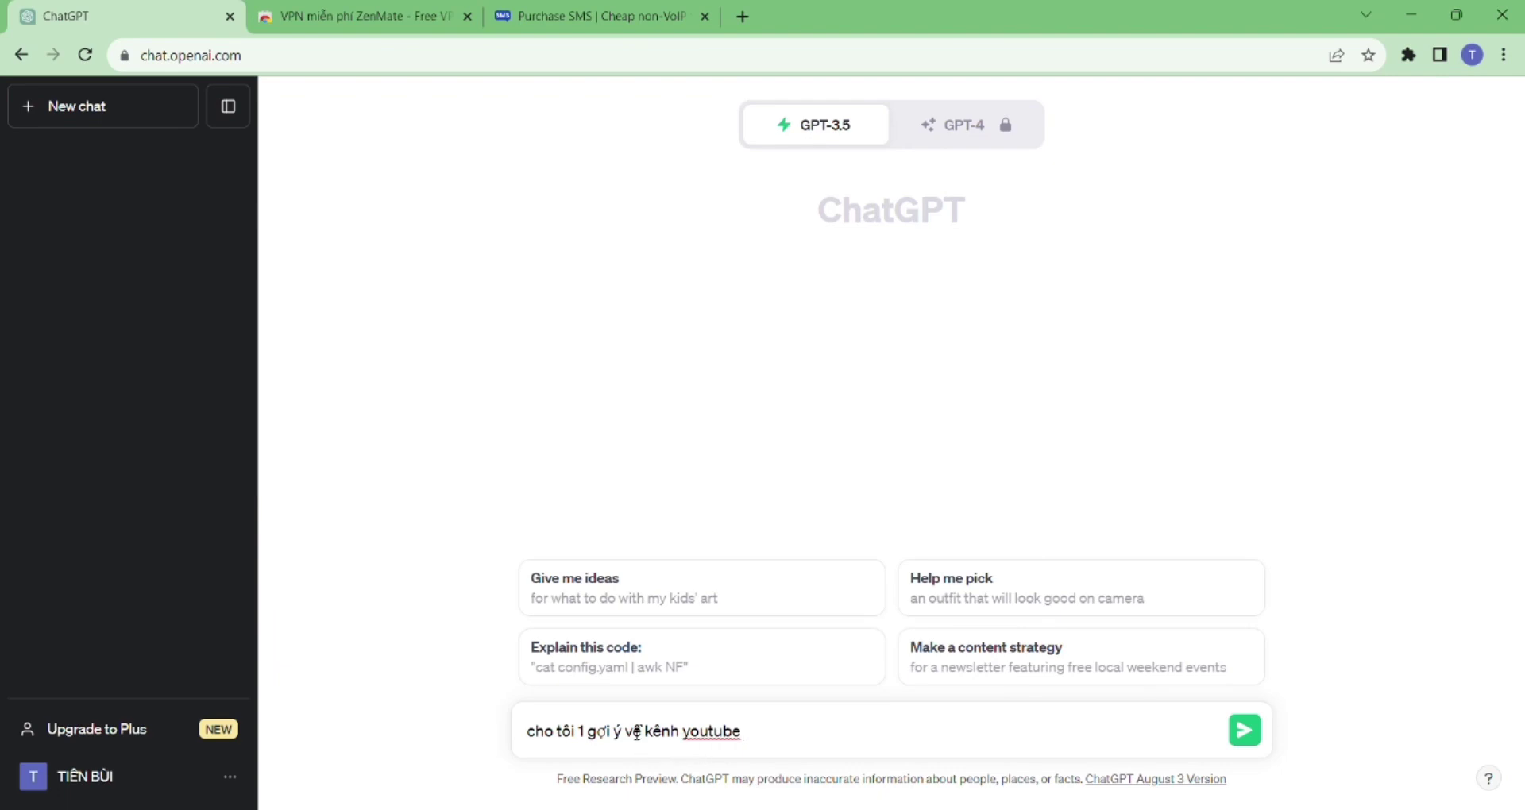
double_click(636, 733)
type("t6e")
key("BackSpace")
key("BackSpace")
type("ên")
Finish the request about useful life sharing, send it, and review the ten suggested names
left_click(878, 738)
type("về cuo")
key("BackSpace")
key("BackSpace")
type("i những chi")
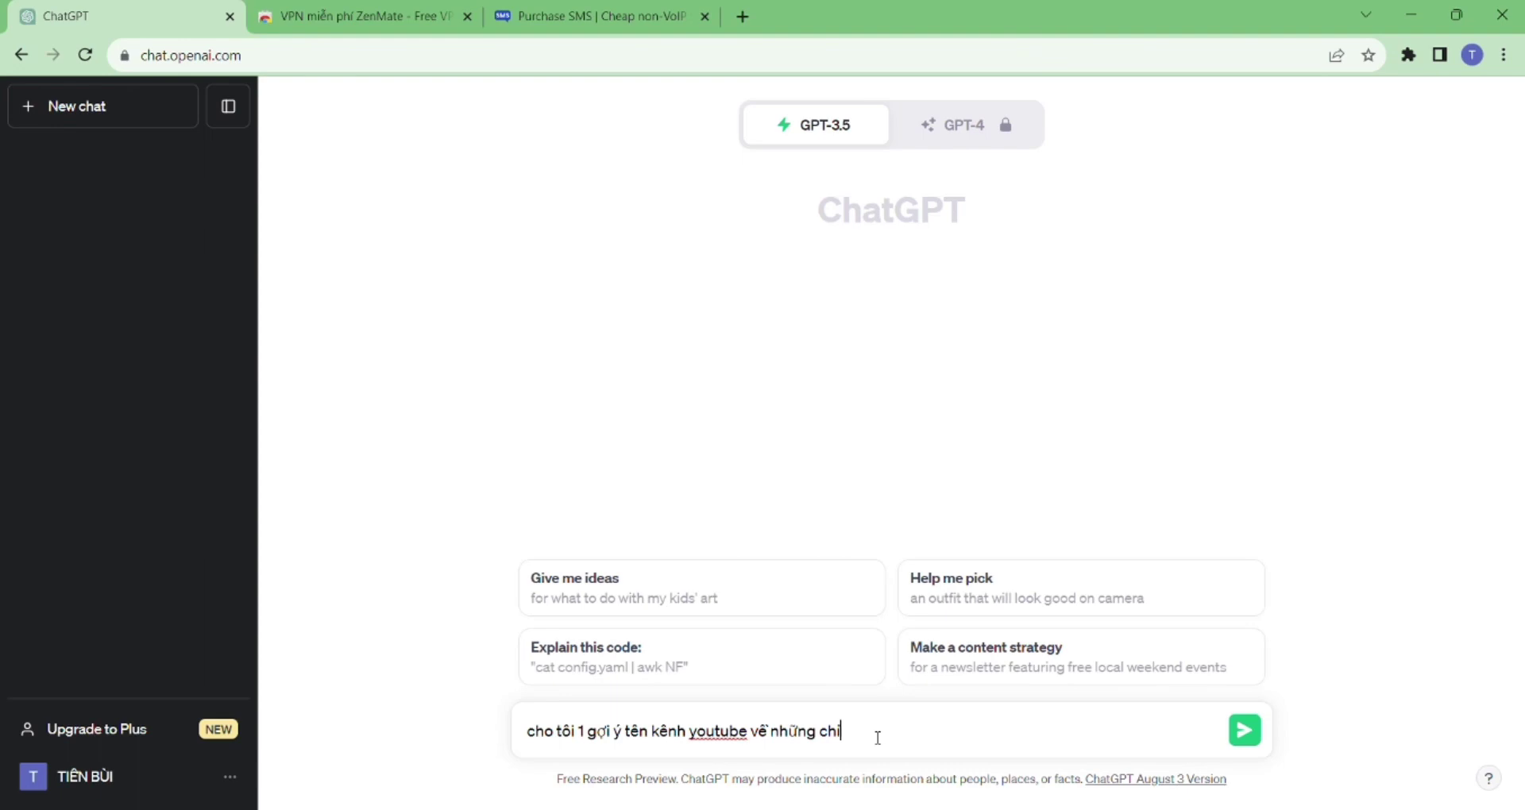
type("ia sẻ")
type(" hữu ich trong cuô")
type("c sống")
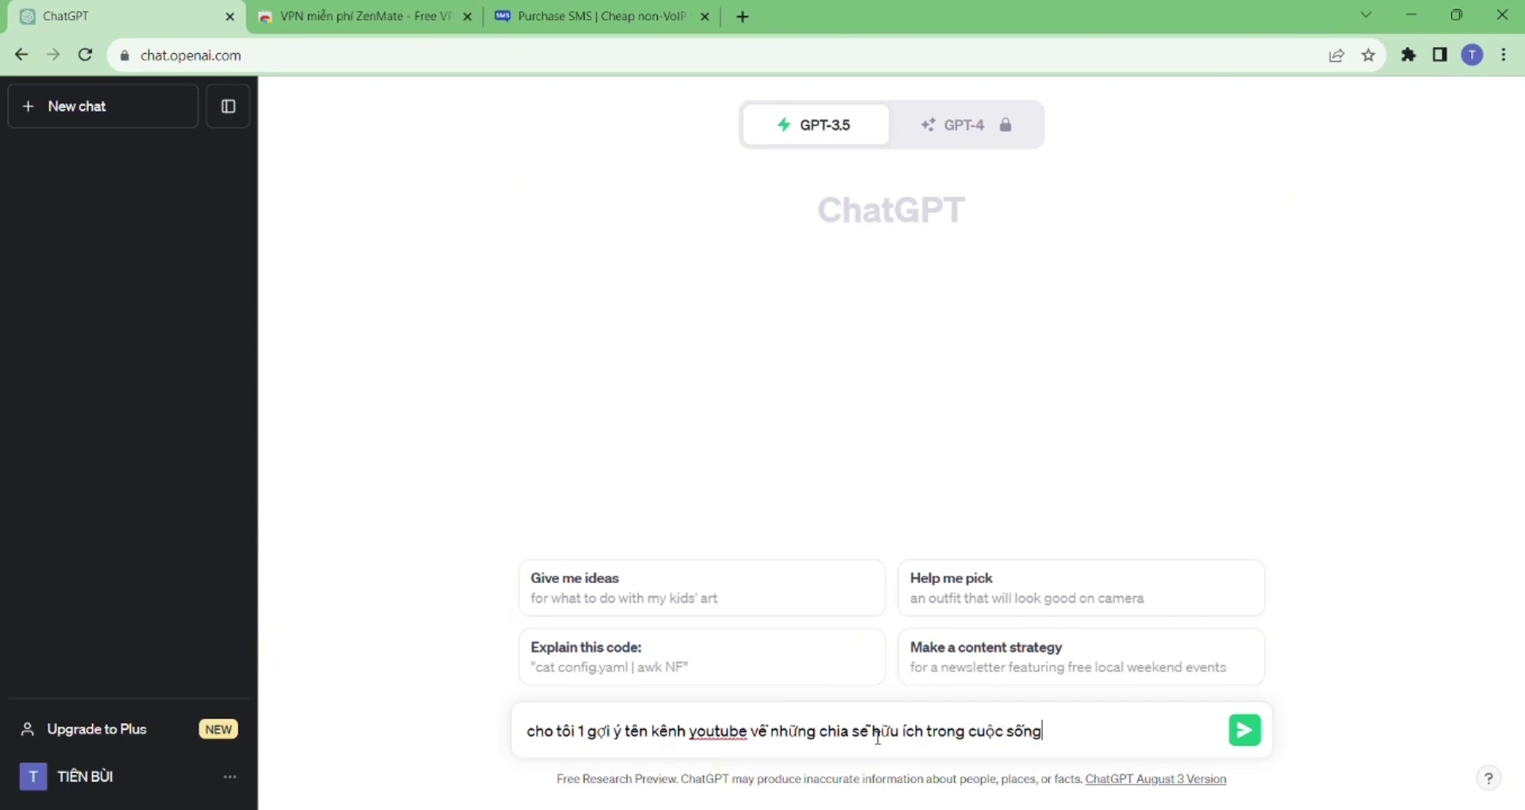
key("Return")
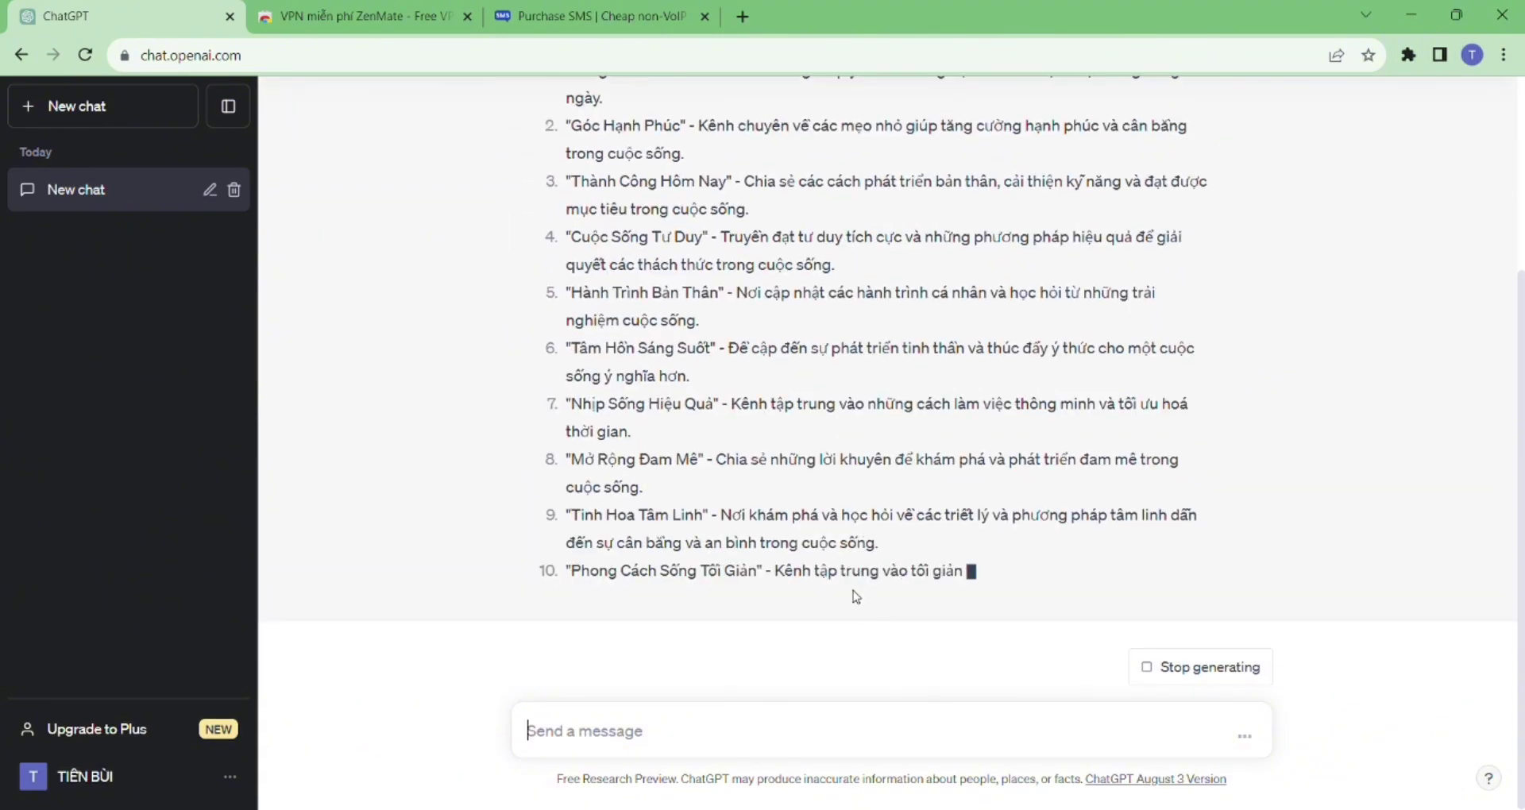
scroll(718, 413, "up", 3)
scroll(719, 381, "down", 4)
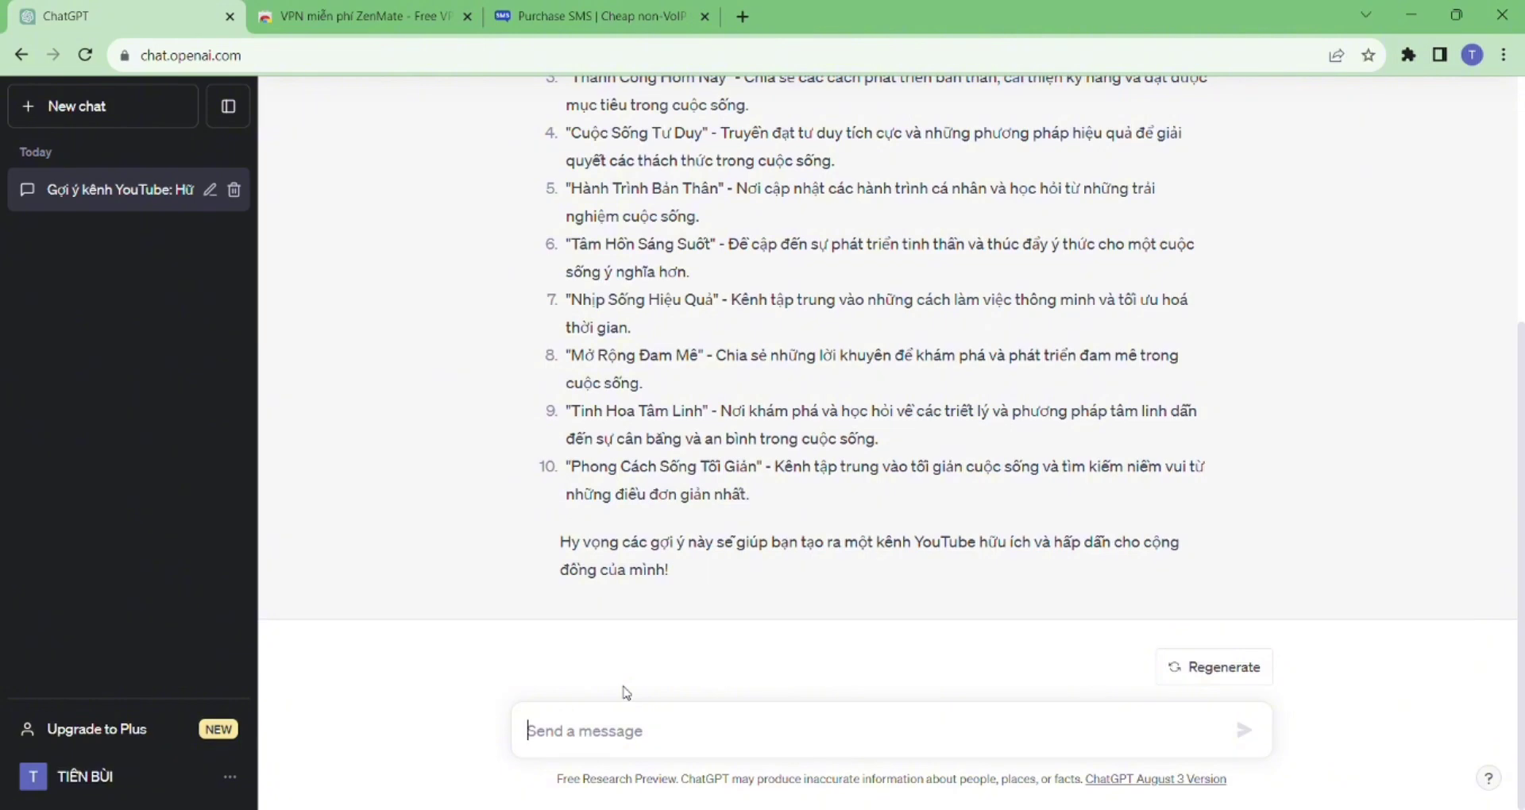
Ask ChatGPT 'give me a web about football' and read the reply recommending Goal.com
type("give")
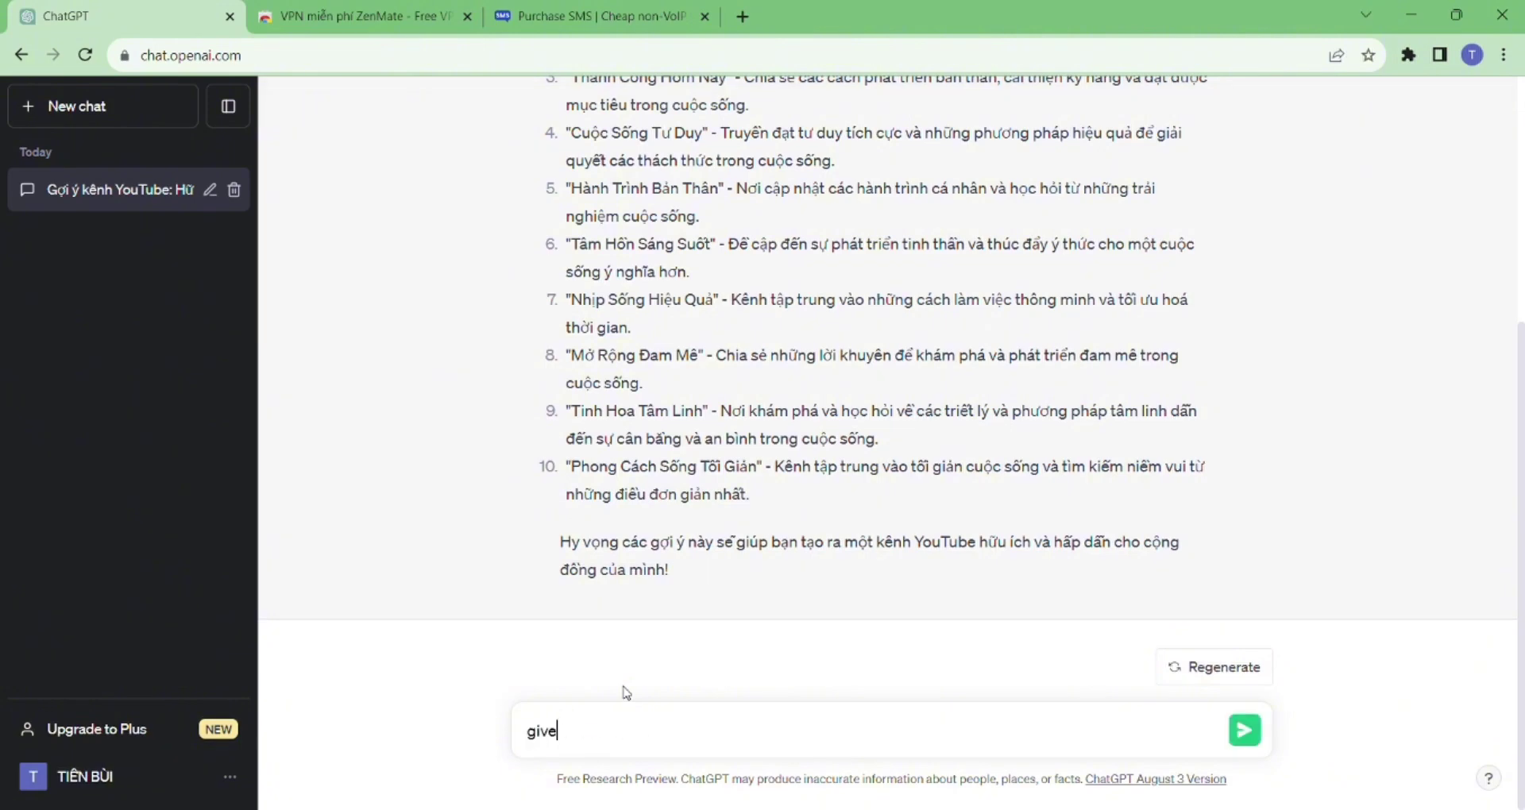
type(" mae c web fo")
type("bout ")
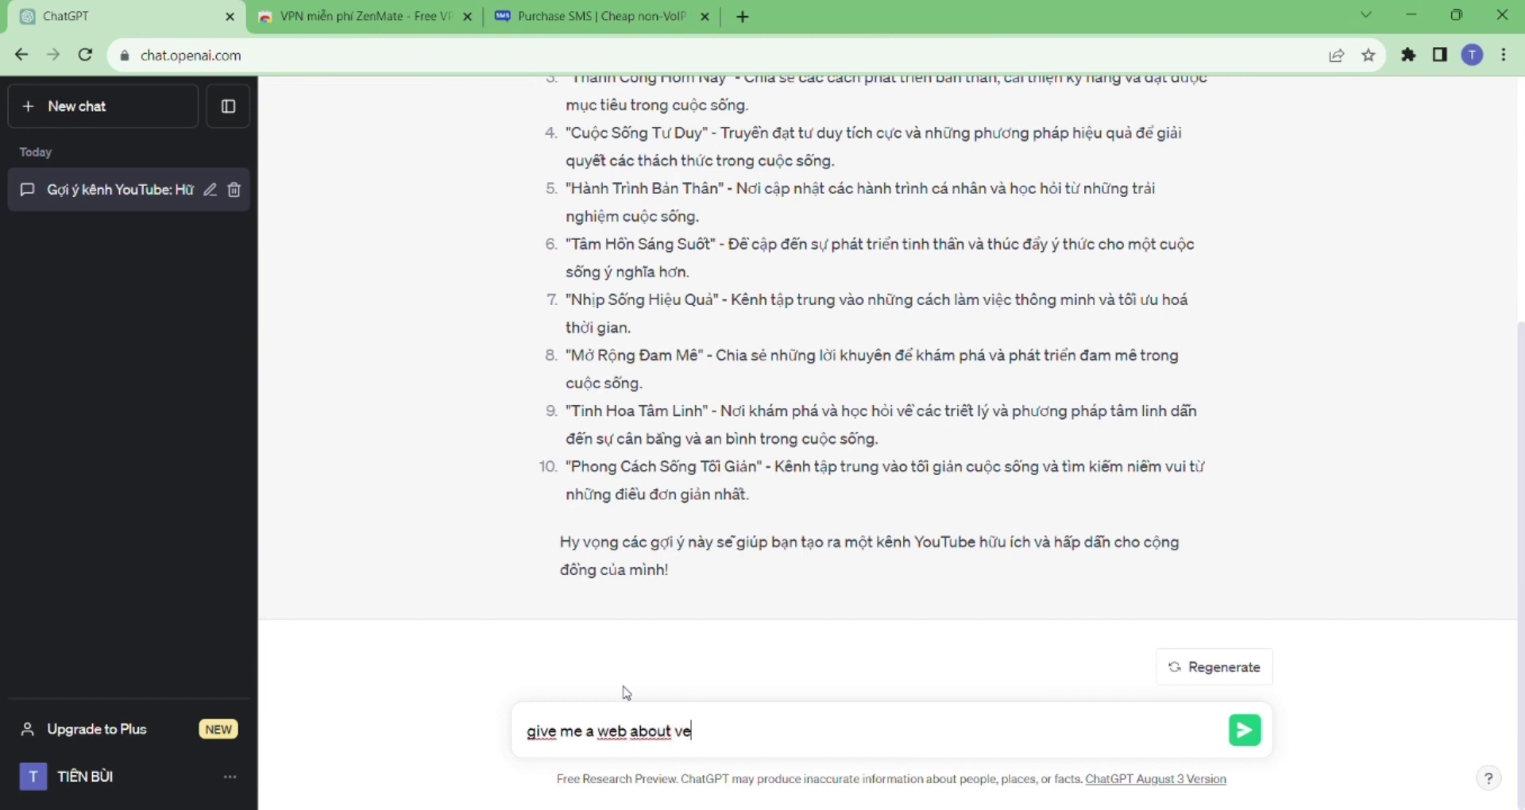
type("football")
key("Return")
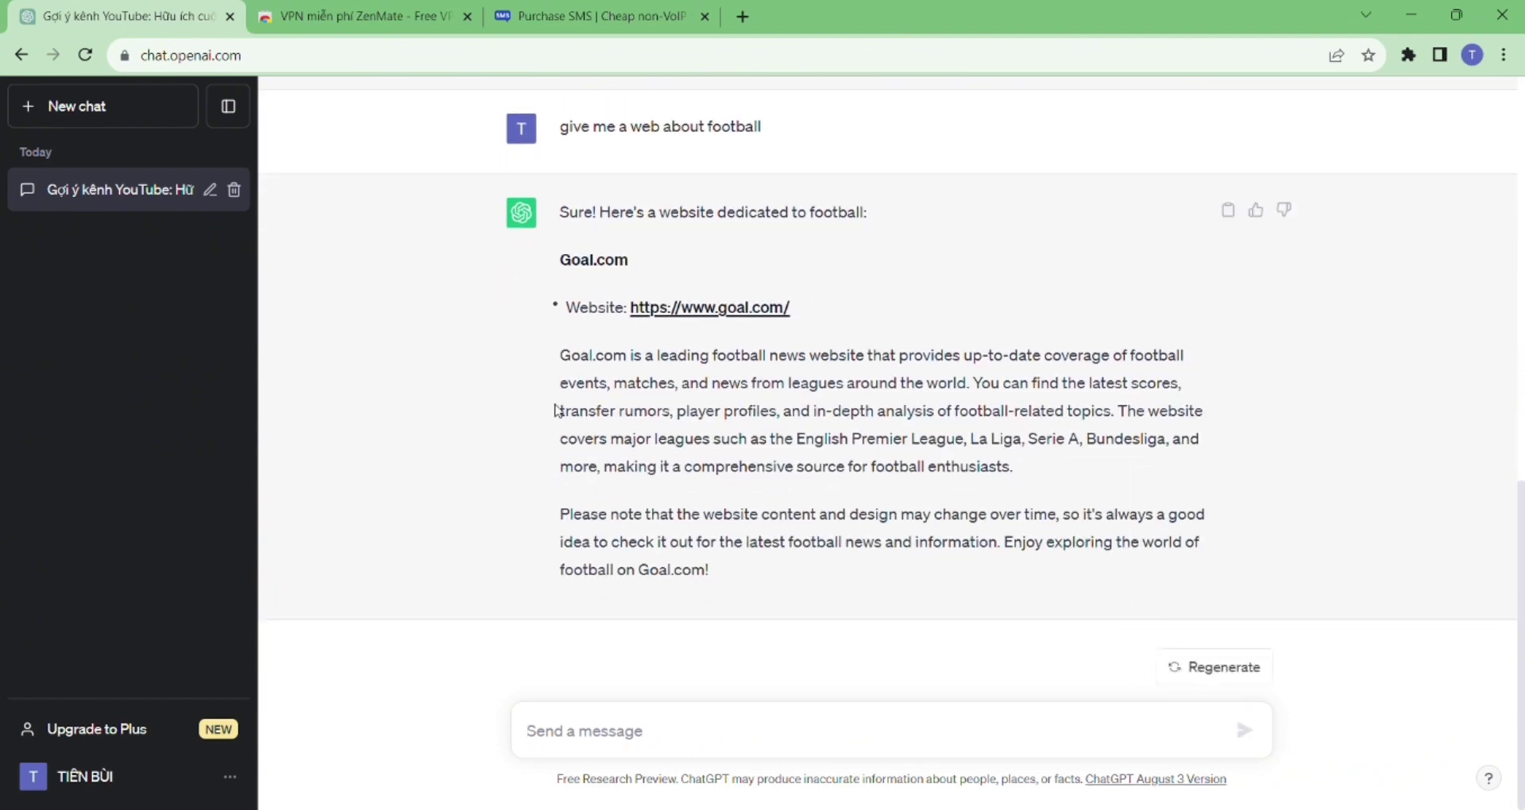
scroll(648, 475, "up", 20)
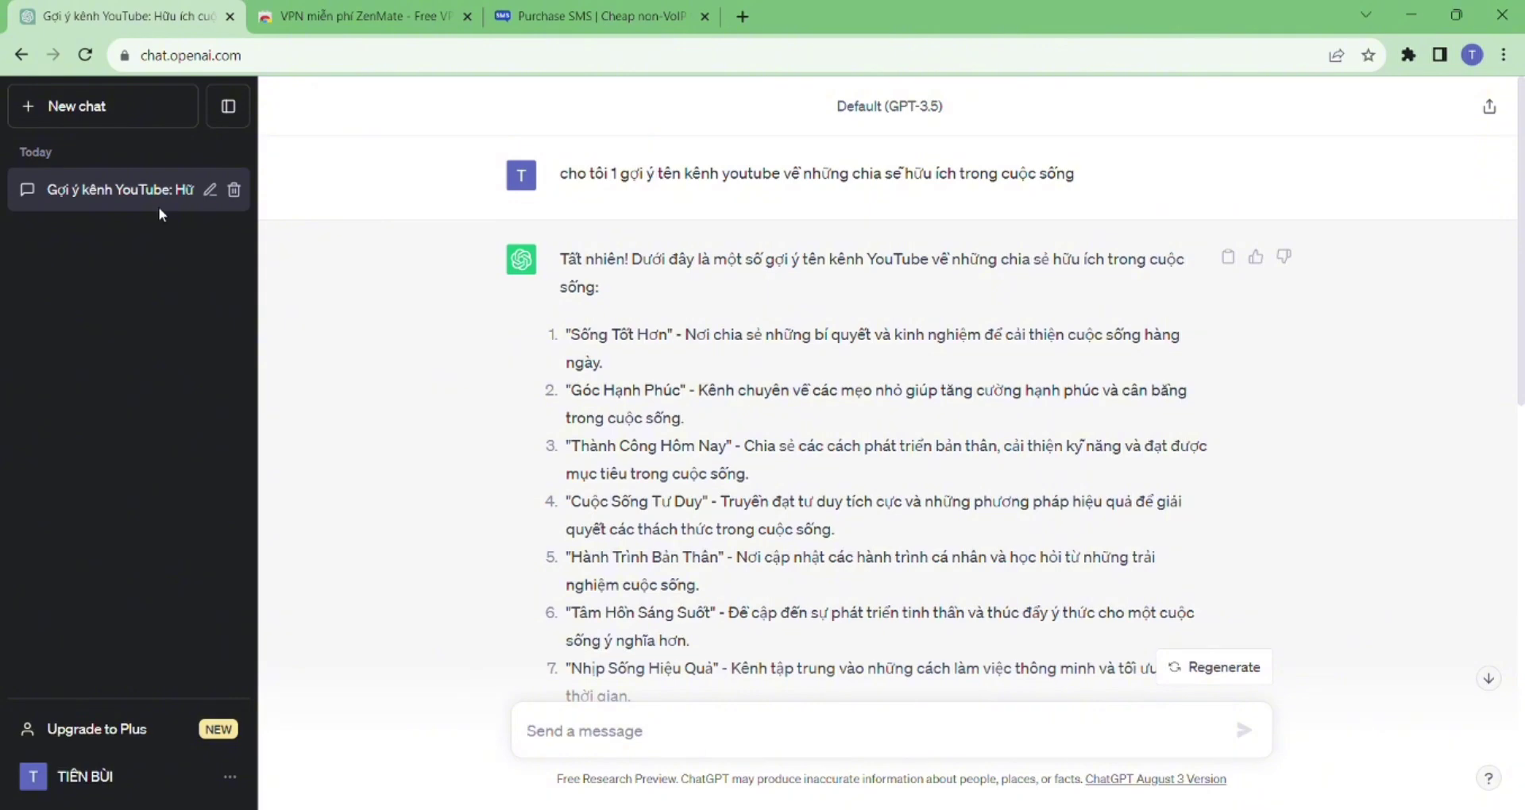
left_click(397, 10)
left_click(226, 7)
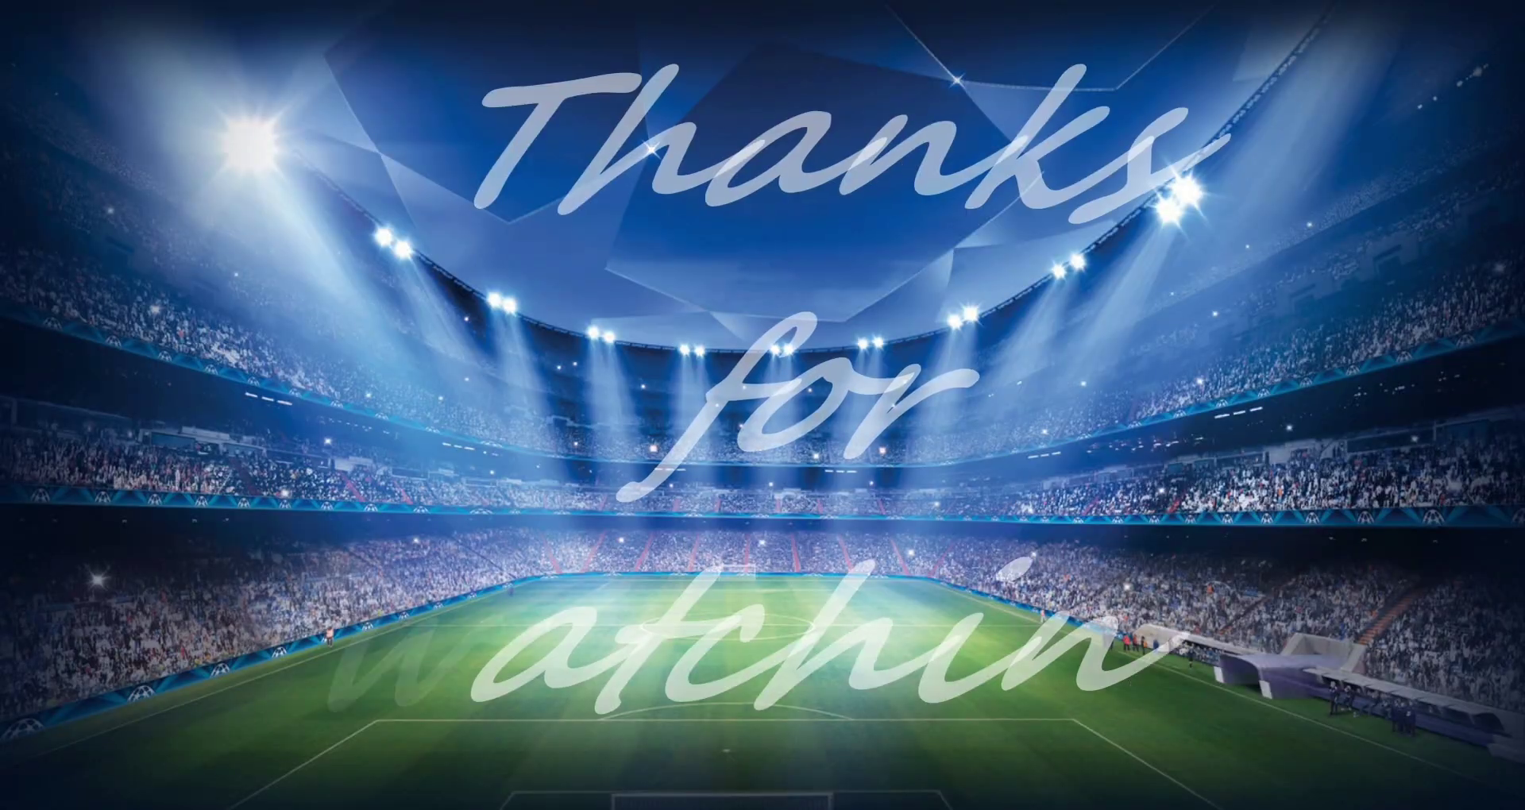